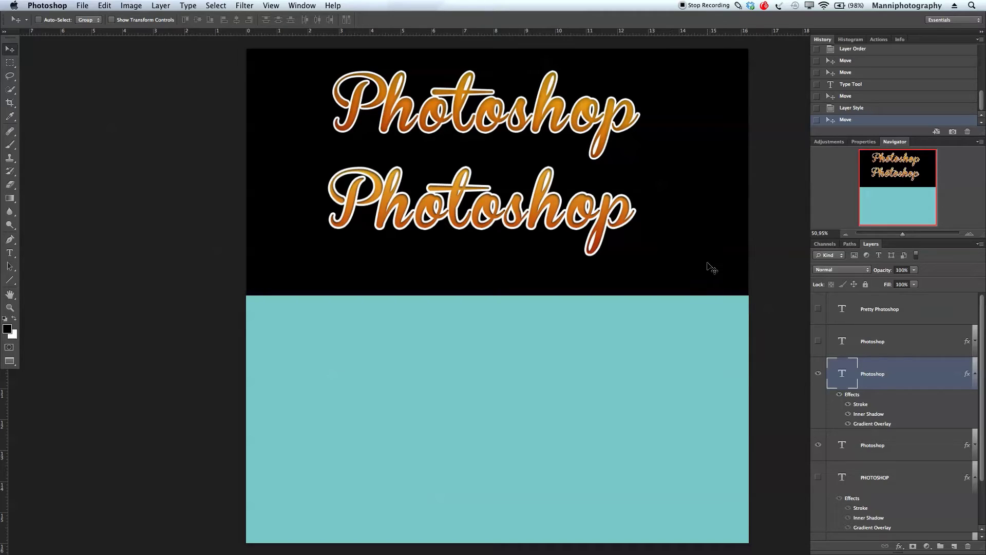
Hide the duplicate orange layers, reveal the gradient and chrome layers, and drag the orange script above the chrome text
left_click(819, 374)
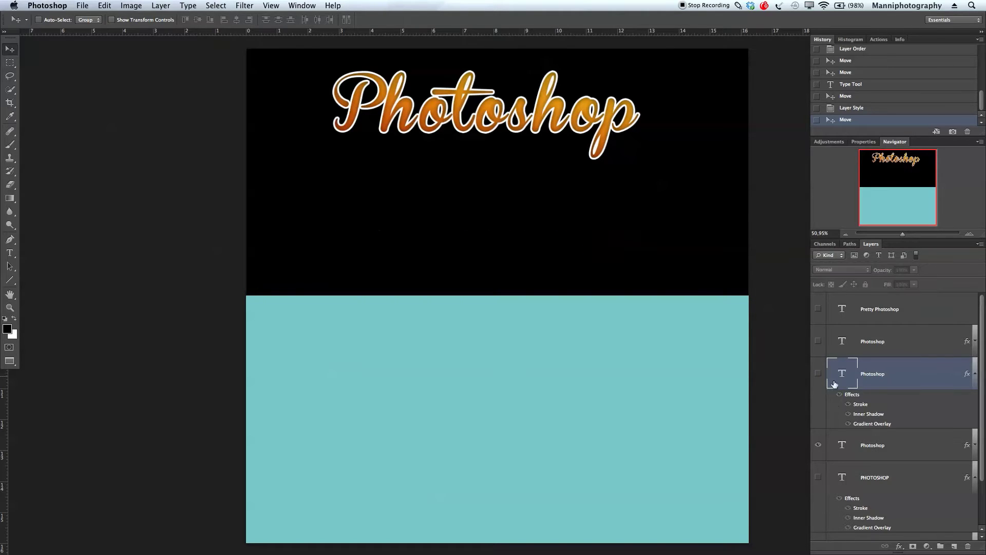
left_click(819, 341)
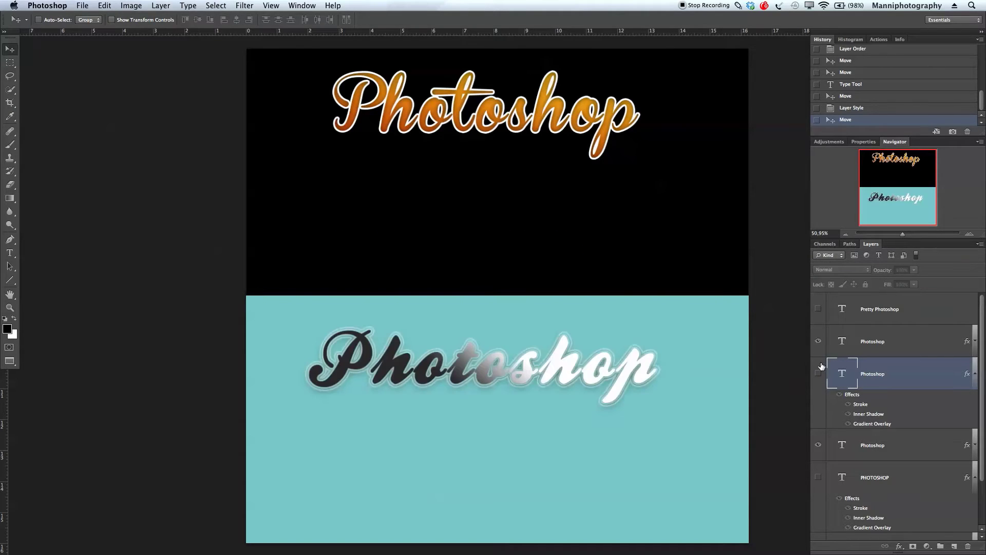
left_click(819, 445)
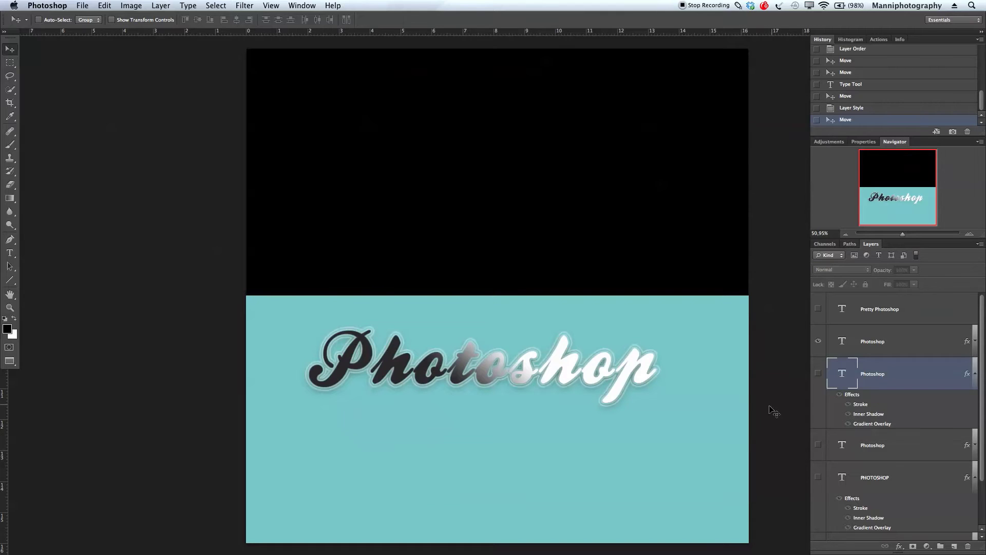
left_click(818, 374)
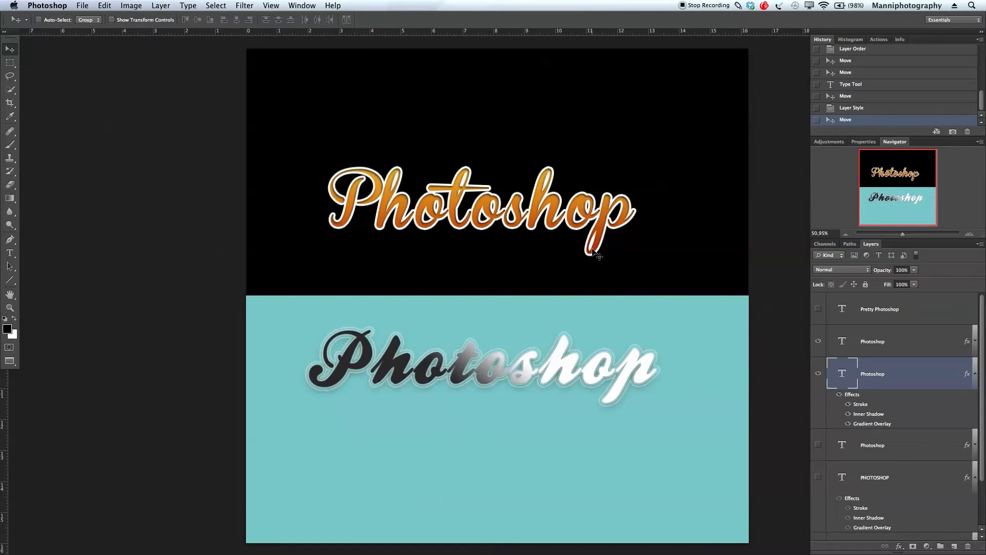
left_click(818, 478)
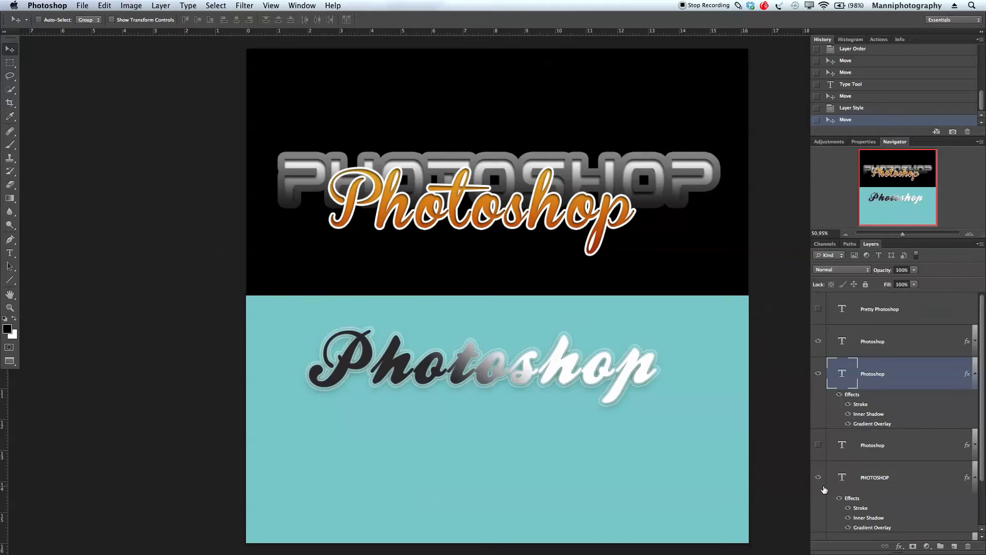
left_click_drag(690, 172, 695, 72)
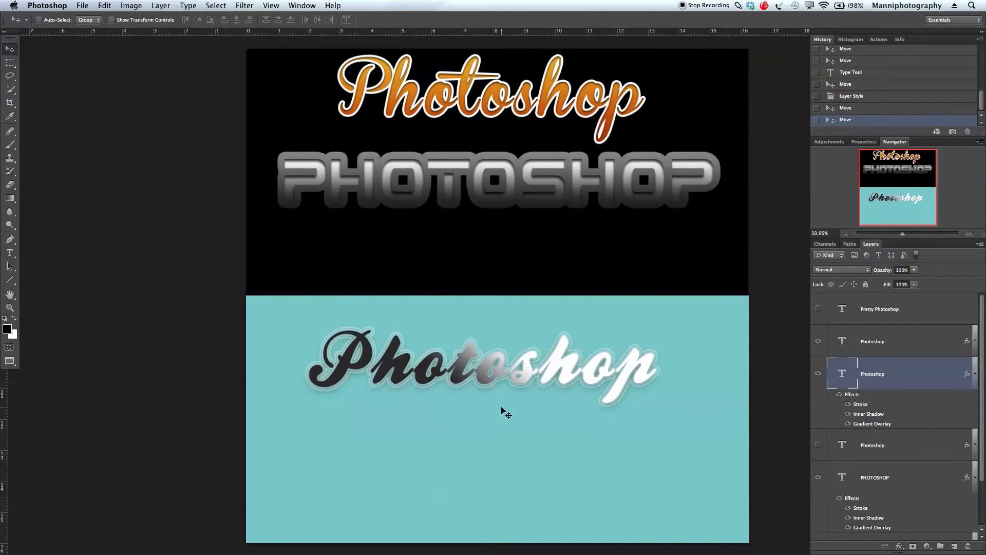
Type a new 'Photoshop' line below the gradient text and select it
key("t")
left_click(506, 381)
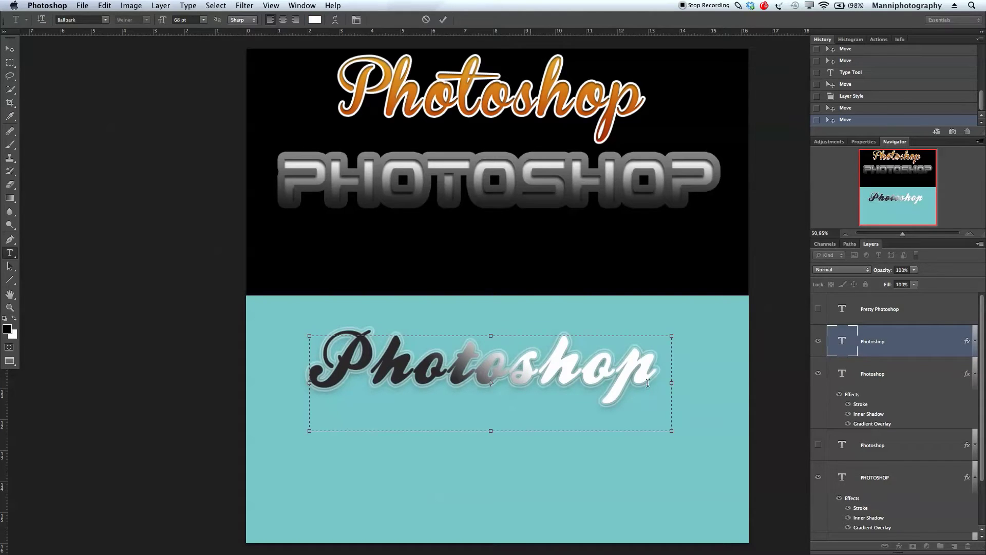
key("Escape")
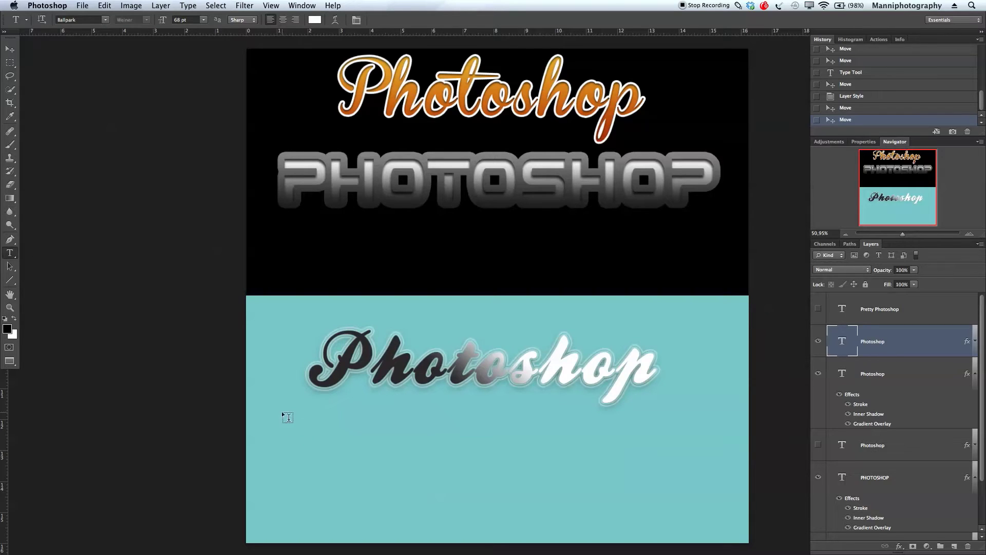
left_click_drag(288, 417, 697, 520)
key("Escape")
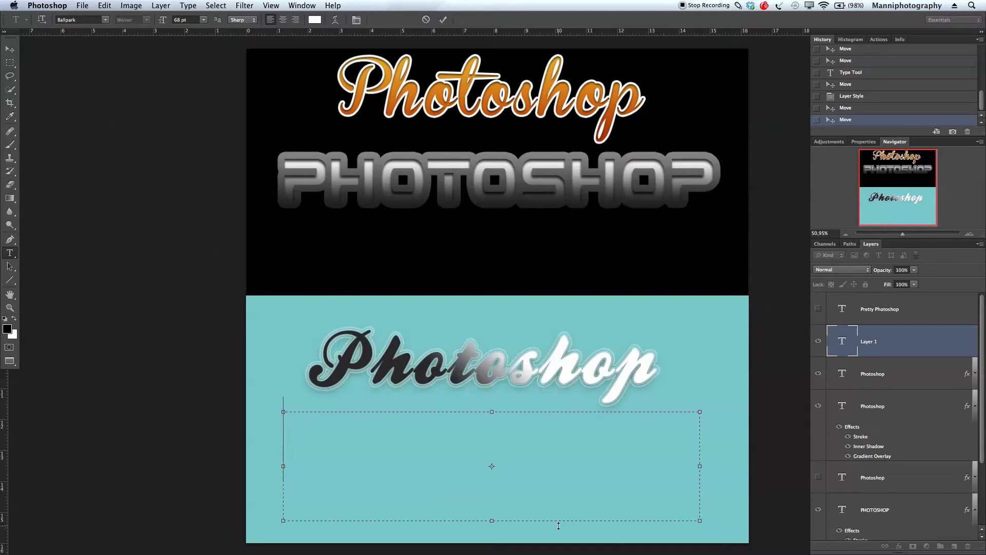
type("Photoshop")
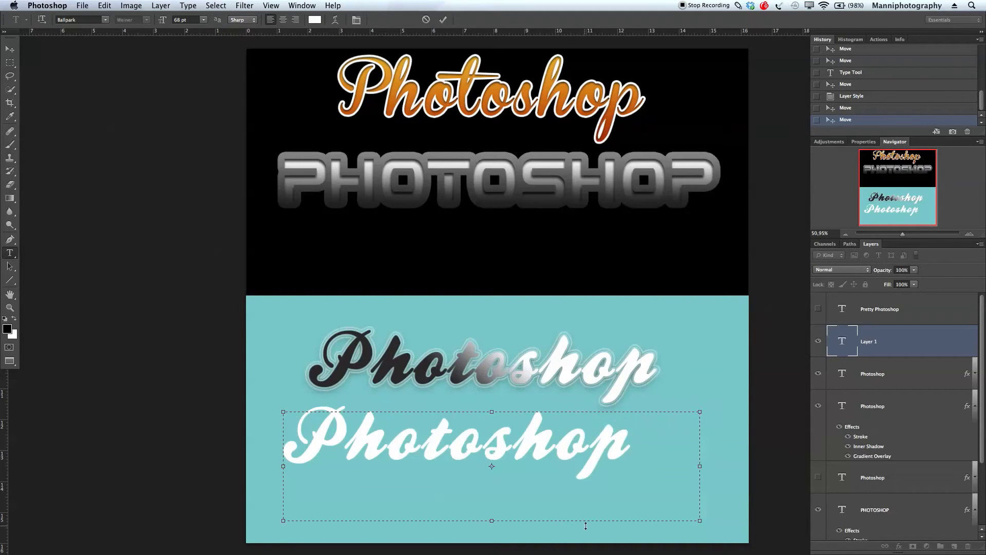
left_click_drag(647, 463, 221, 442)
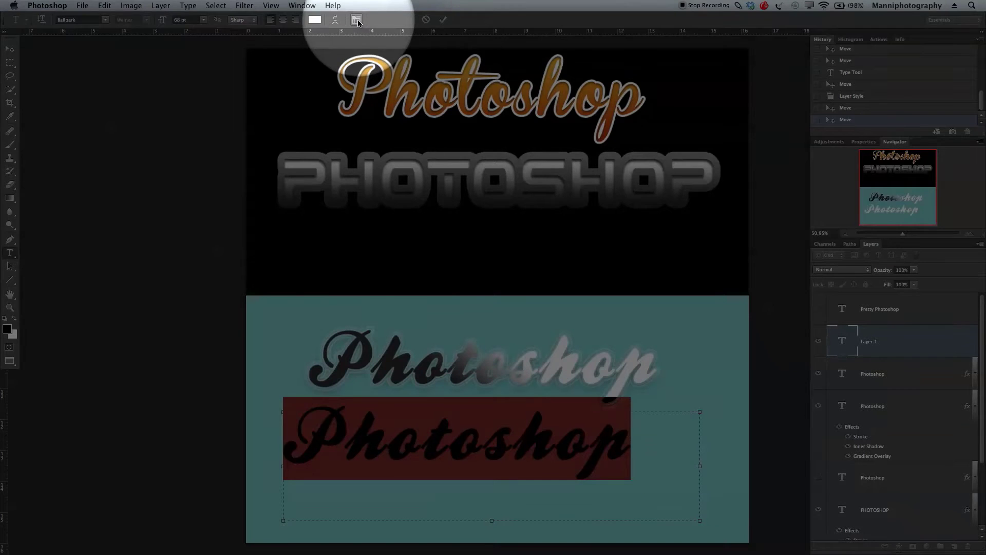
Change the new Photoshop line's tracking from 60 to 0 and commit the text layer
left_click(353, 21)
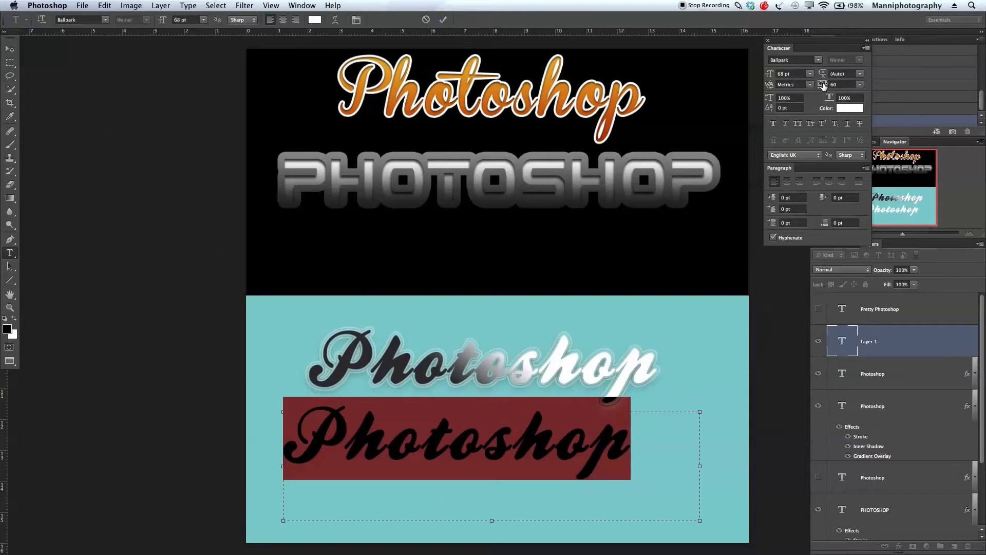
left_click_drag(823, 85, 822, 86)
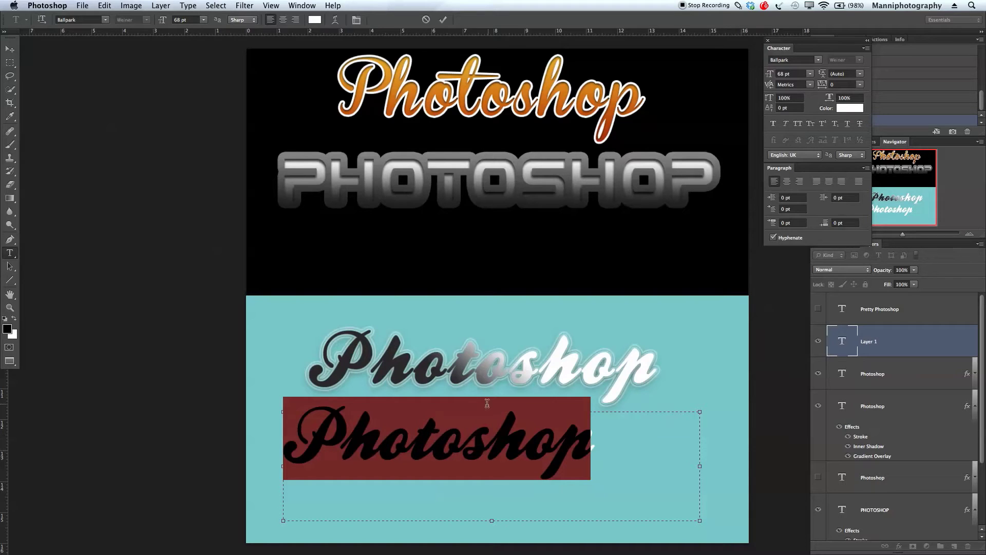
left_click(835, 84)
left_click(839, 83)
left_click(768, 40)
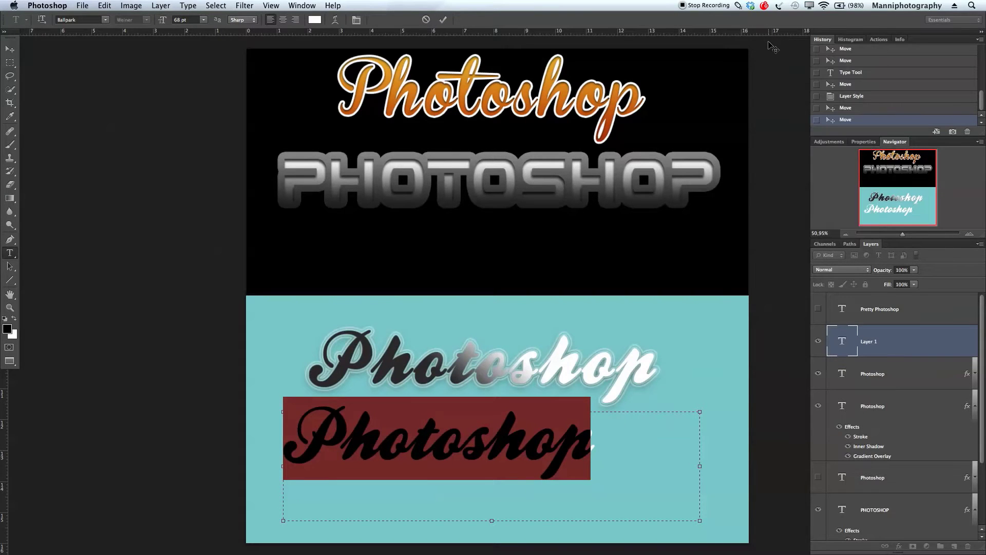
left_click(679, 468)
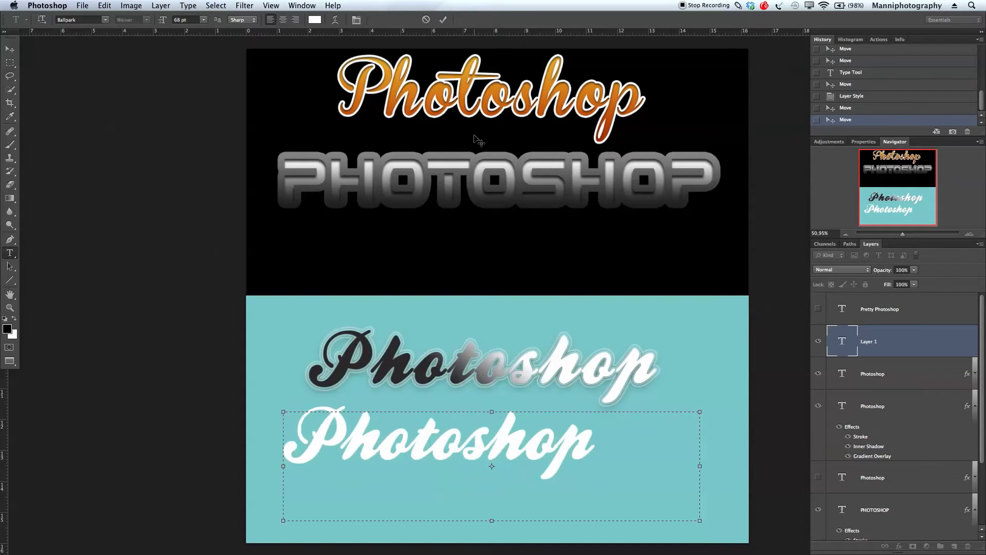
left_click(443, 19)
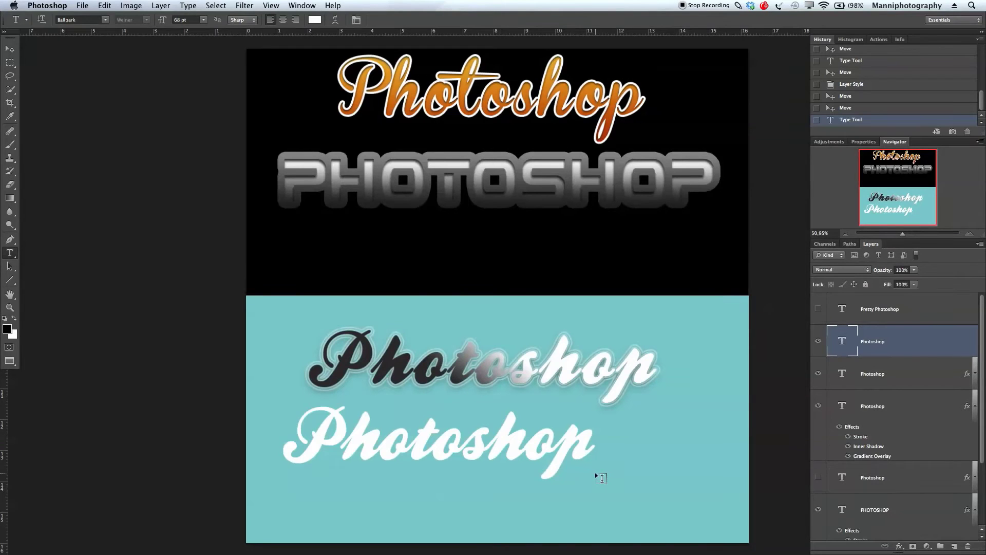
Nudge the white text down-right and give it a black-to-white Gradient Overlay at a 35° angle
key("v")
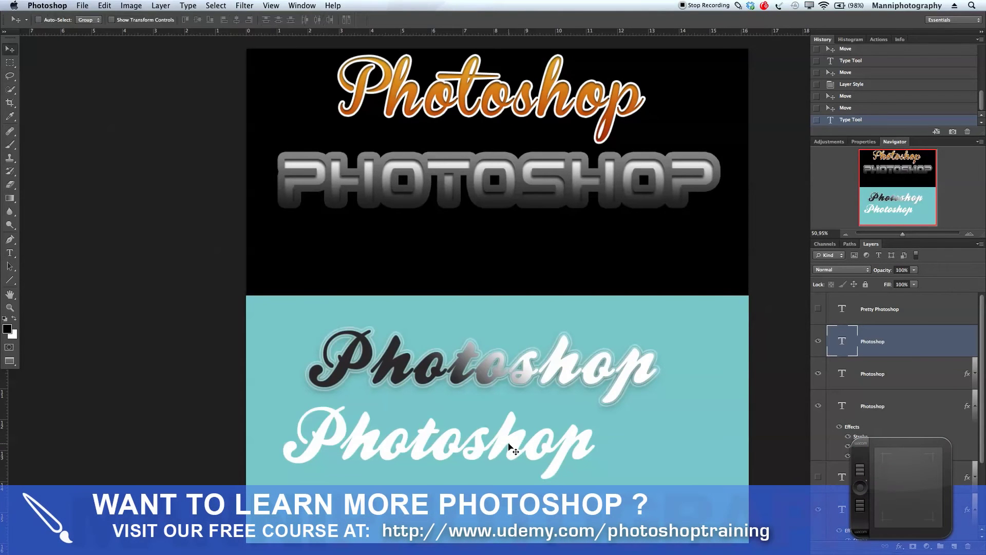
left_click_drag(512, 448, 540, 469)
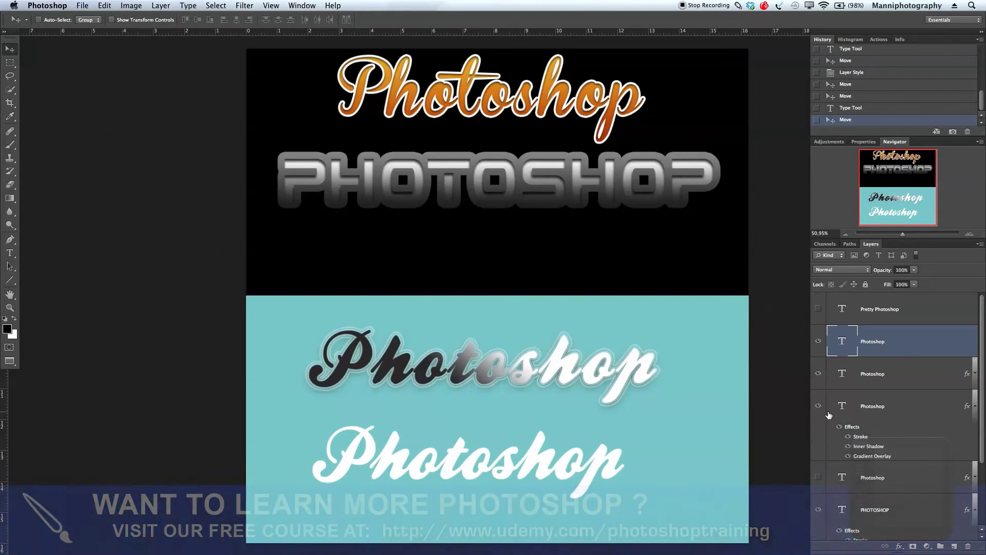
double_click(919, 344)
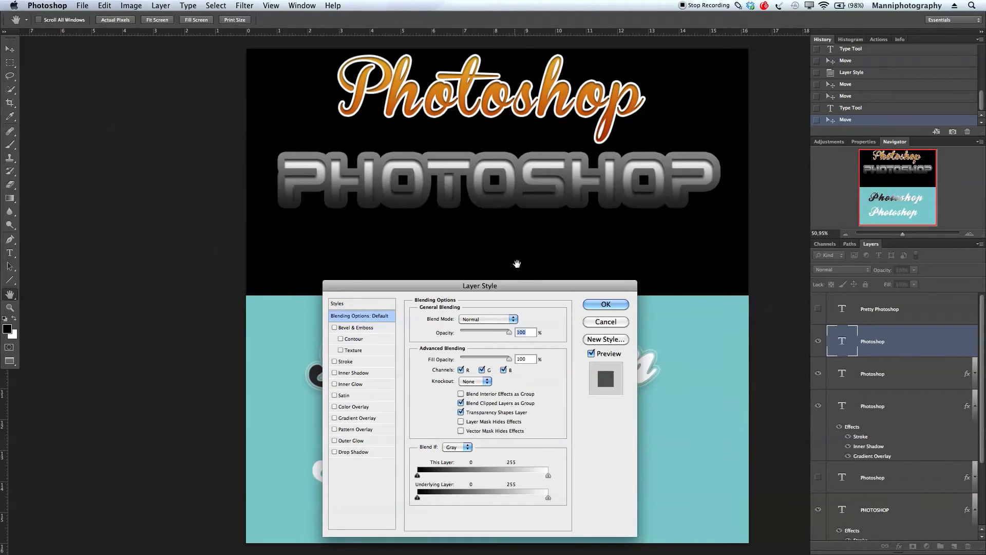
left_click_drag(513, 287, 557, 60)
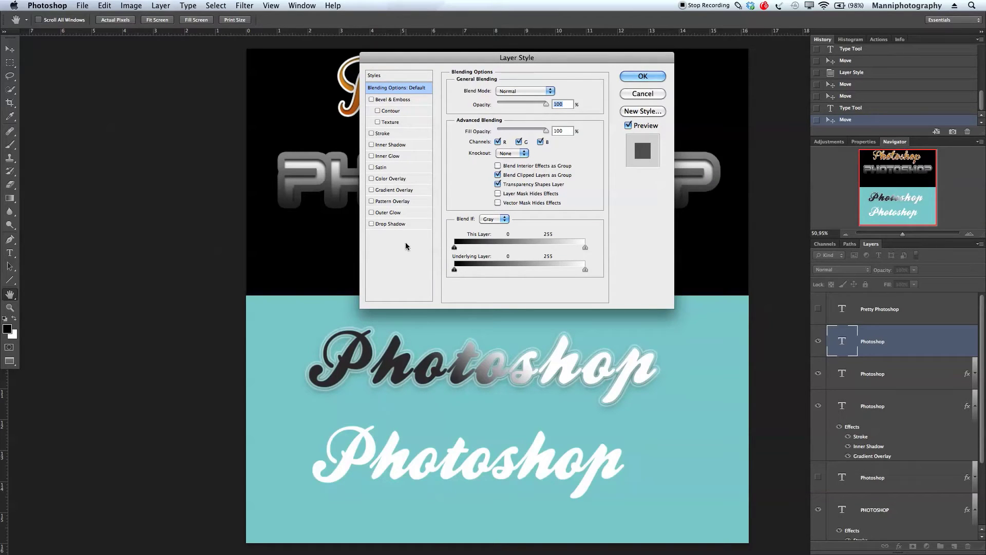
left_click(388, 190)
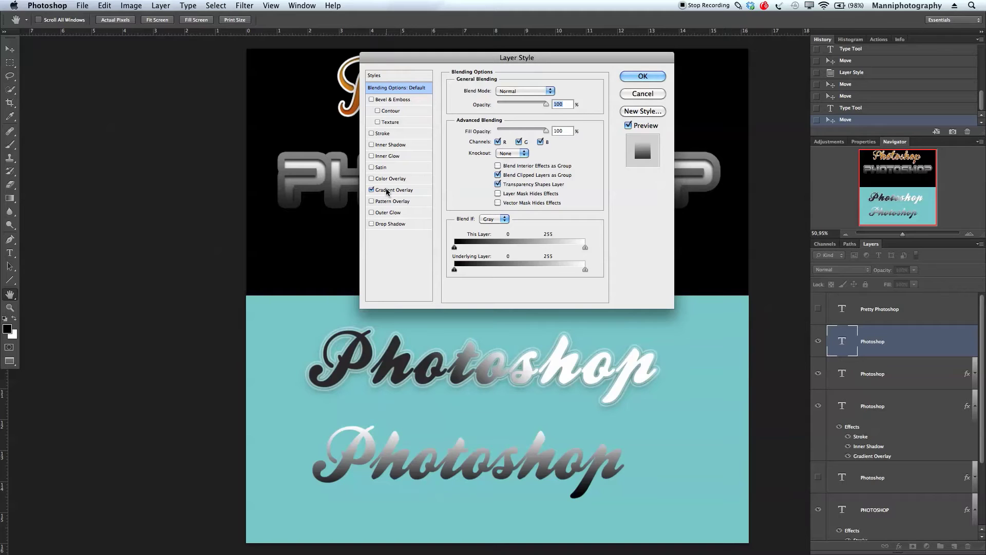
left_click(388, 190)
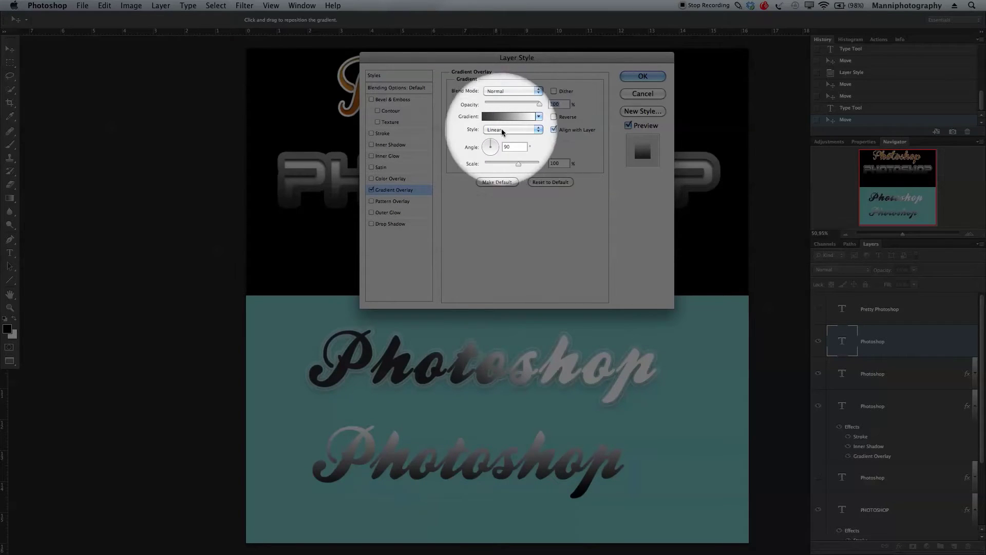
left_click(493, 144)
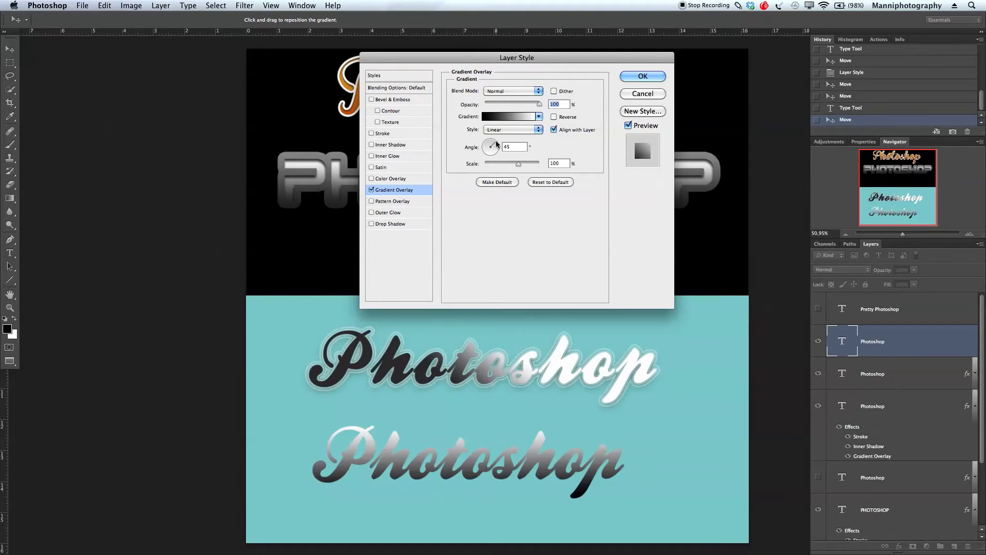
left_click(497, 143)
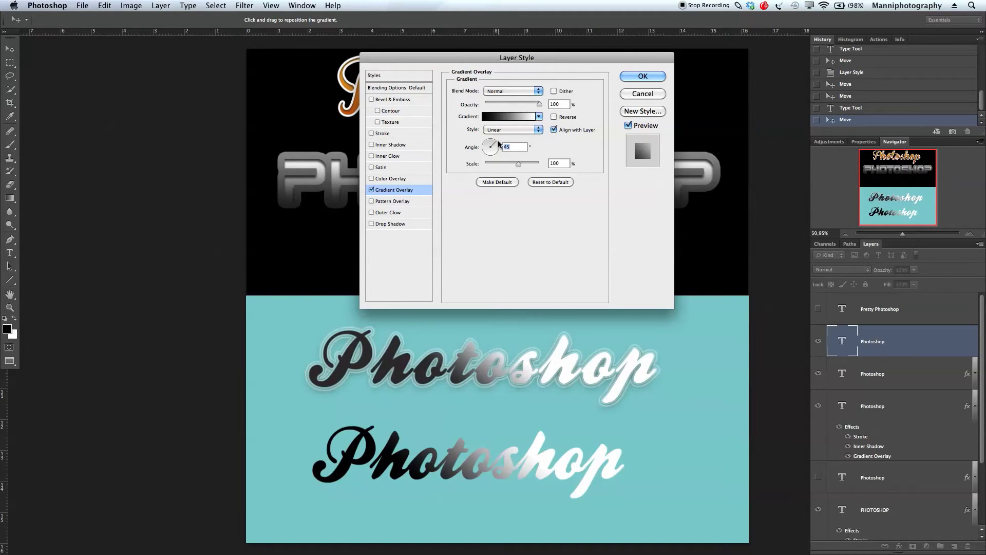
left_click(498, 143)
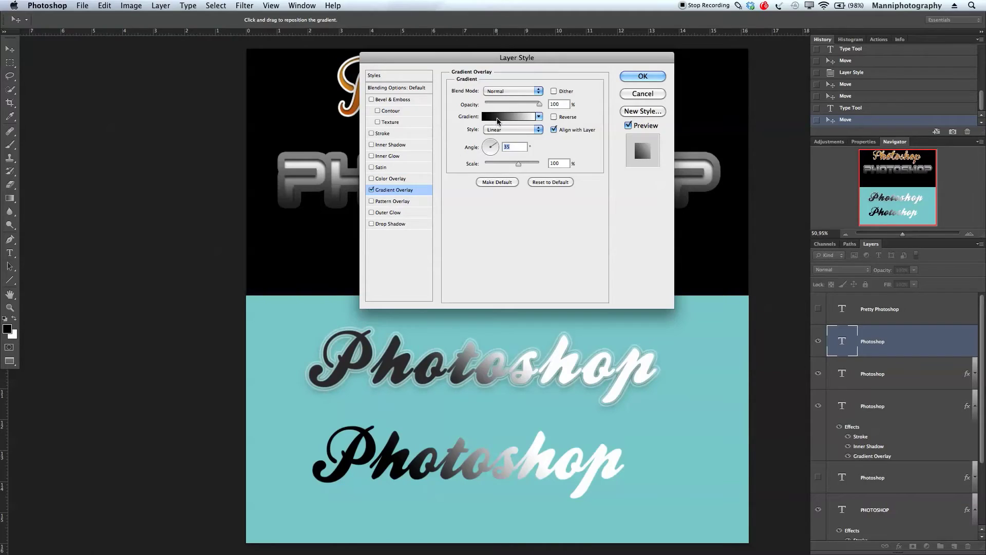
Try darker grey shades for the gradient's left stop before settling back on pure black
left_click(497, 121)
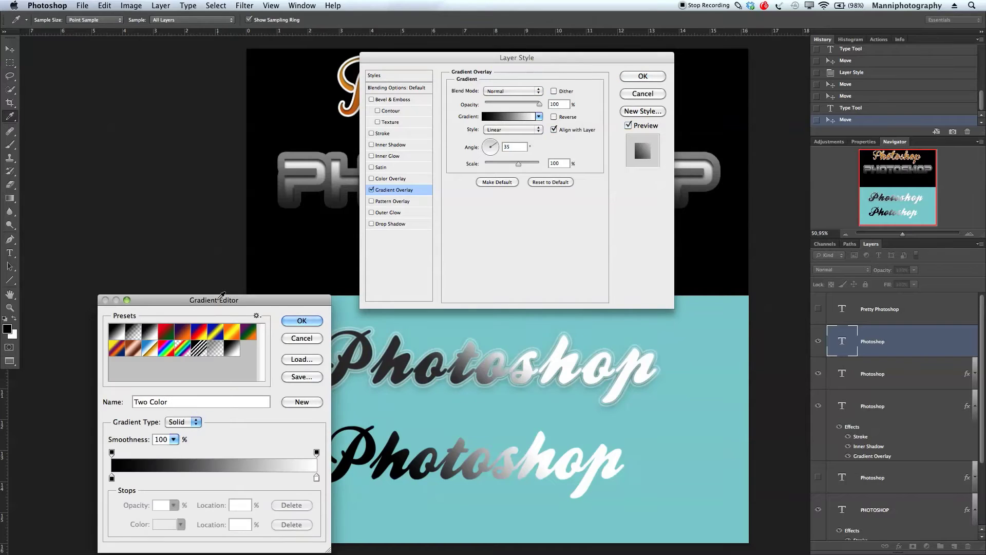
left_click_drag(222, 297, 208, 82)
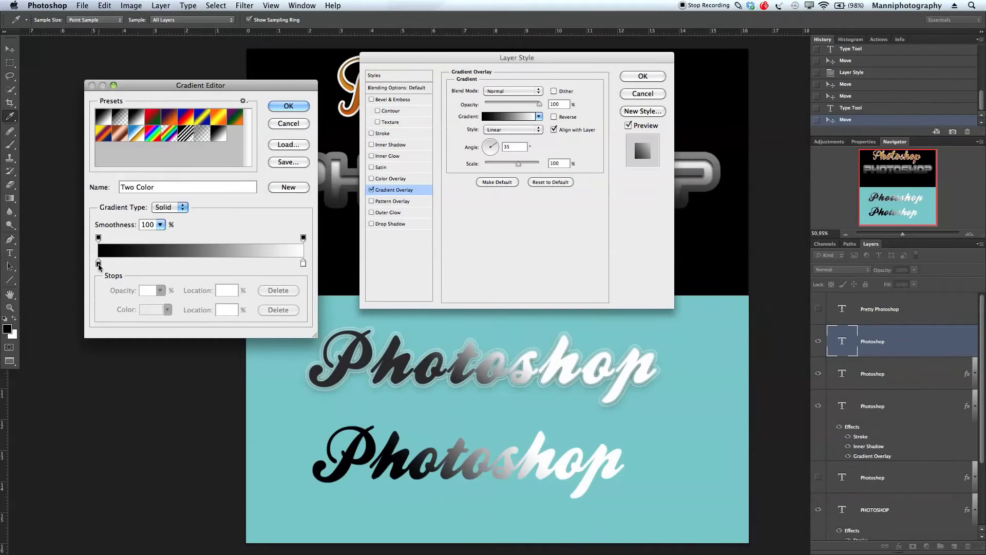
double_click(98, 264)
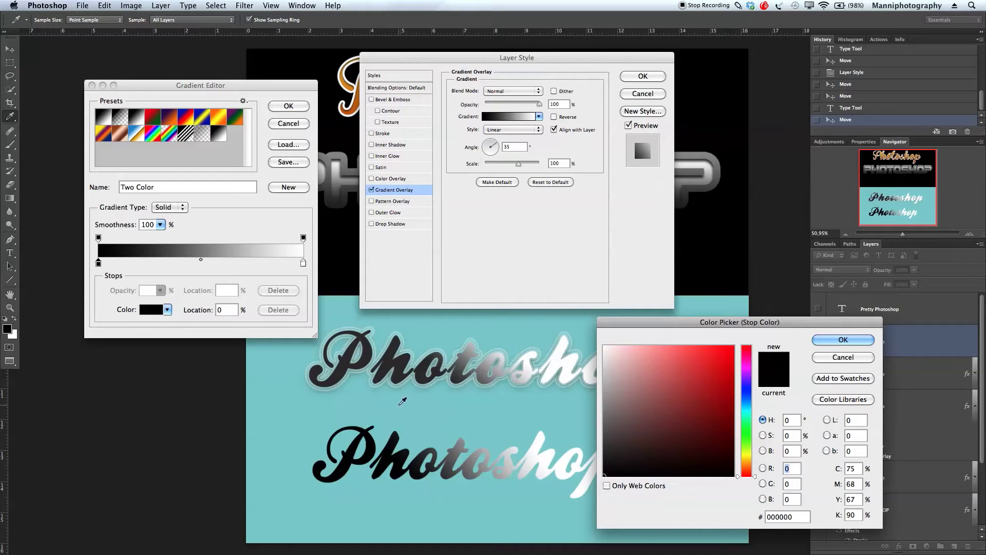
left_click(605, 447)
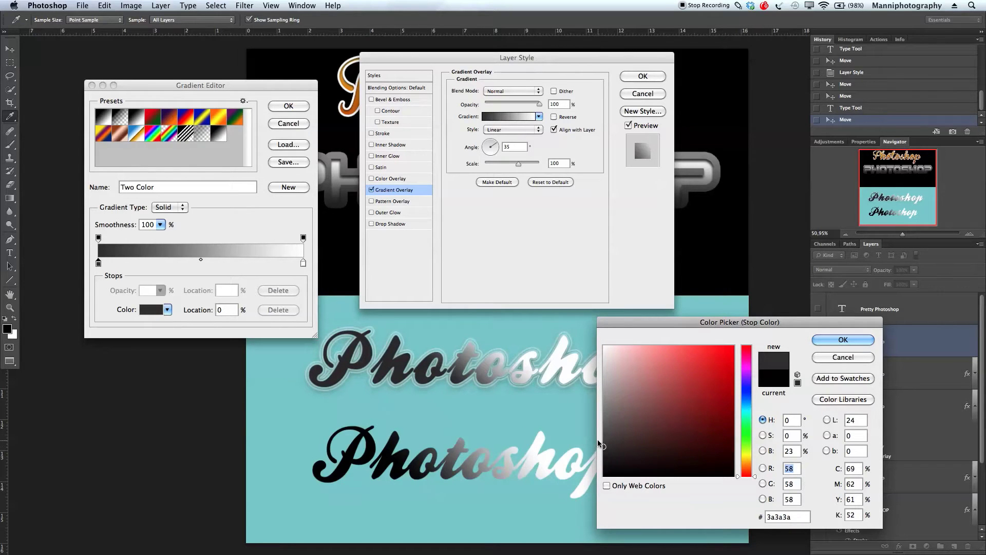
left_click(604, 456)
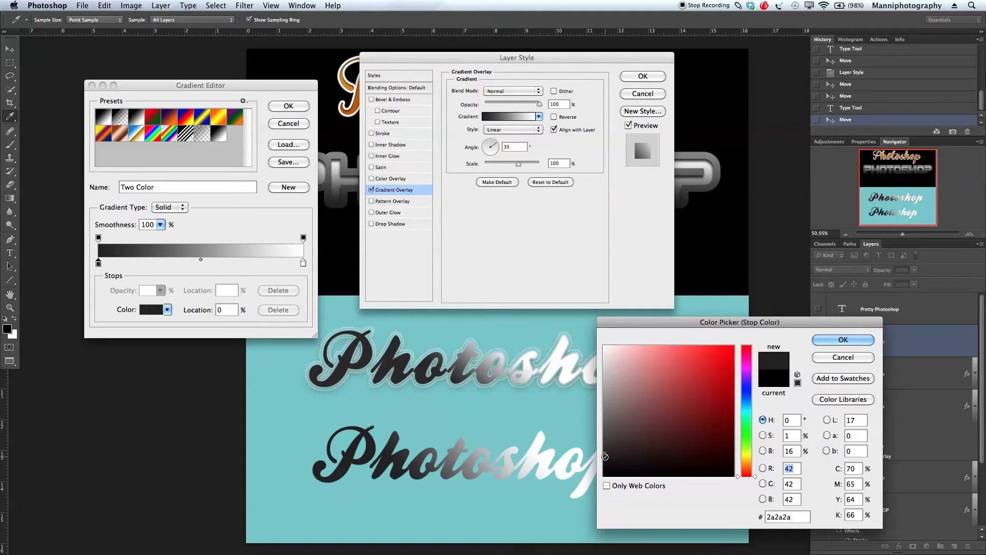
left_click(604, 476)
left_click(843, 340)
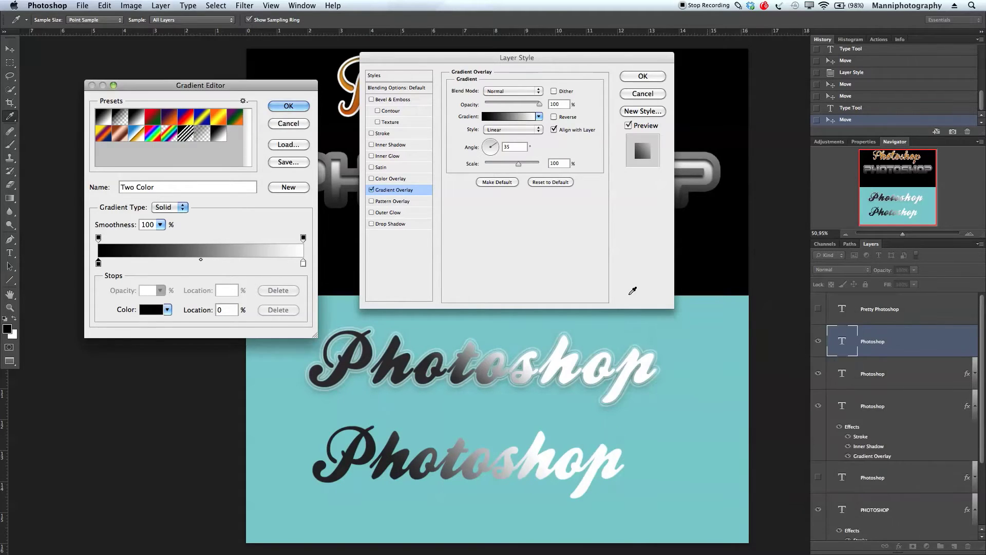
left_click(720, 311)
Discard the gradient edits, lower overlay opacity to 76%, and shift the gradient so more is dark
left_click(289, 124)
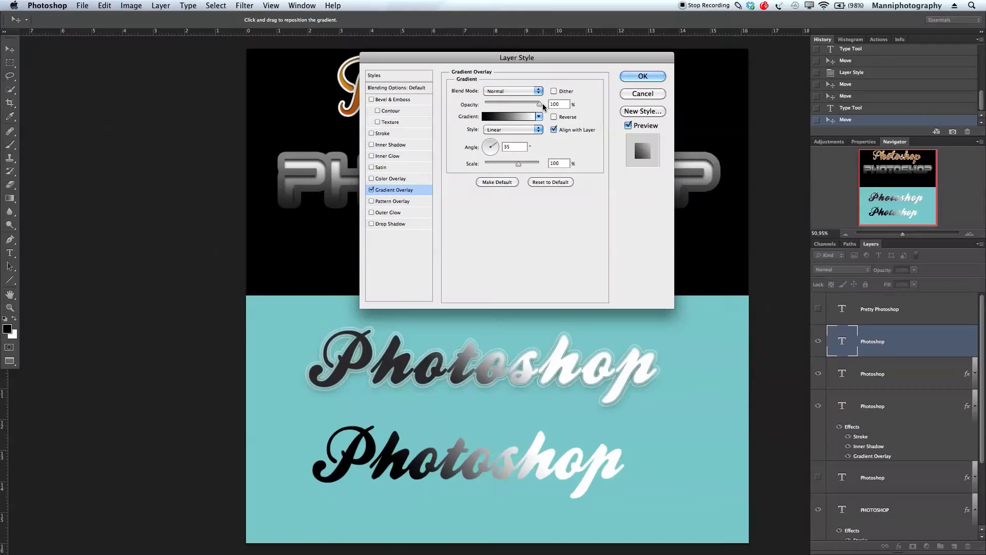
left_click_drag(539, 104, 527, 107)
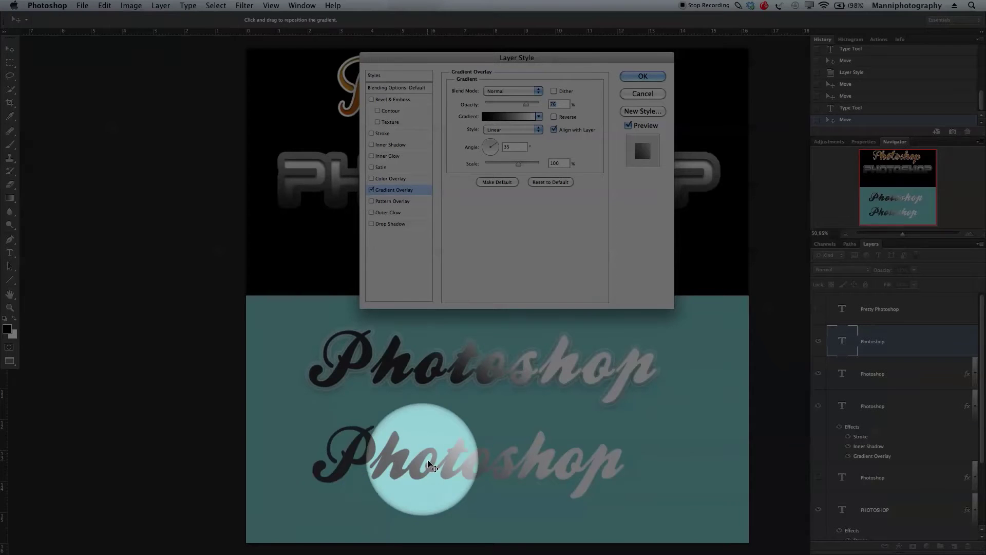
left_click_drag(362, 459, 438, 416)
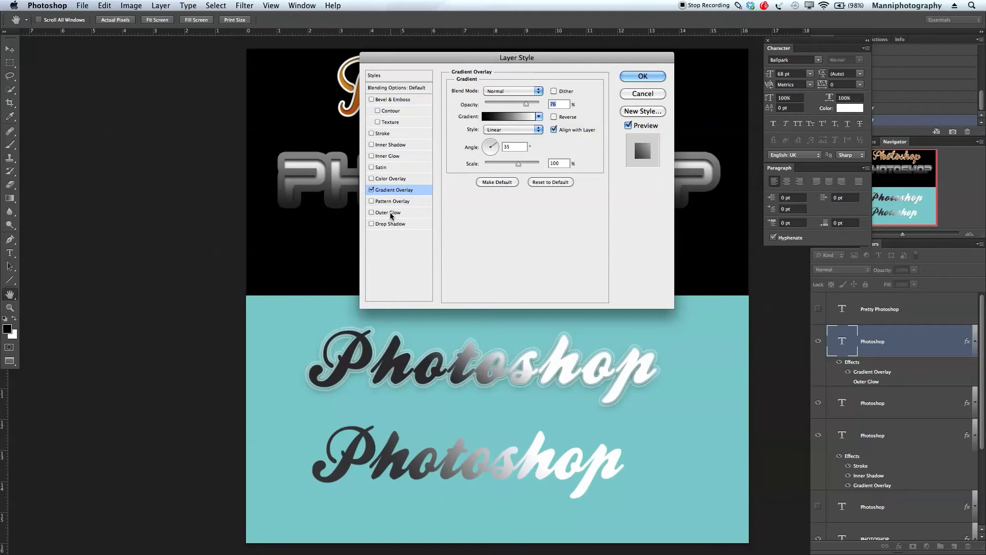
Add a white Outer Glow to the lower script and give it a different contour preset
left_click(395, 213)
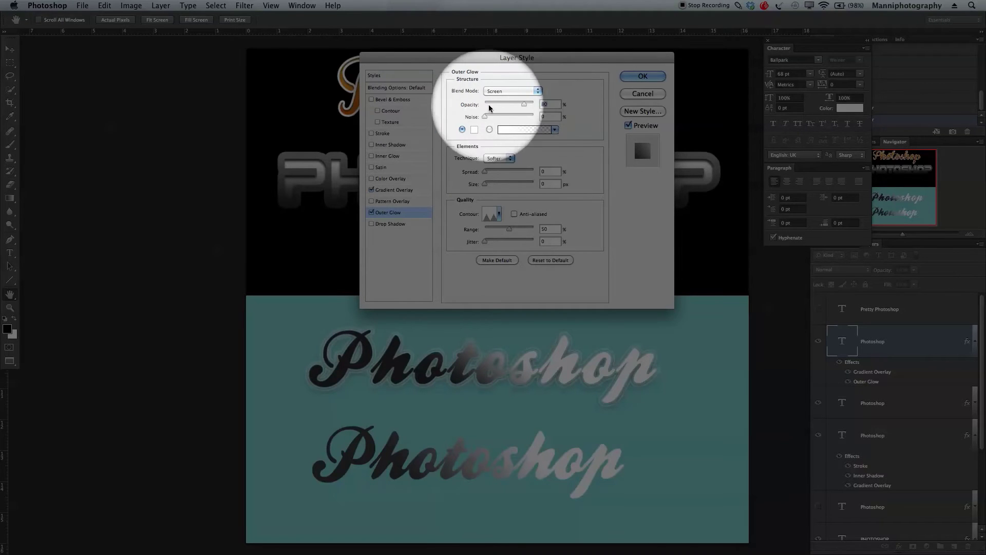
double_click(544, 104)
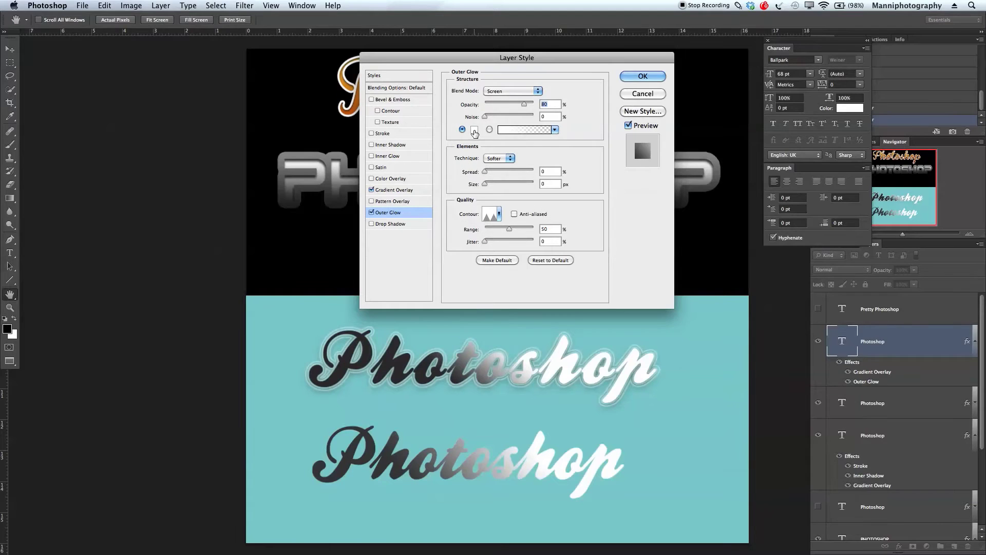
left_click(474, 130)
left_click_drag(681, 395, 596, 342)
left_click(822, 342)
left_click(488, 213)
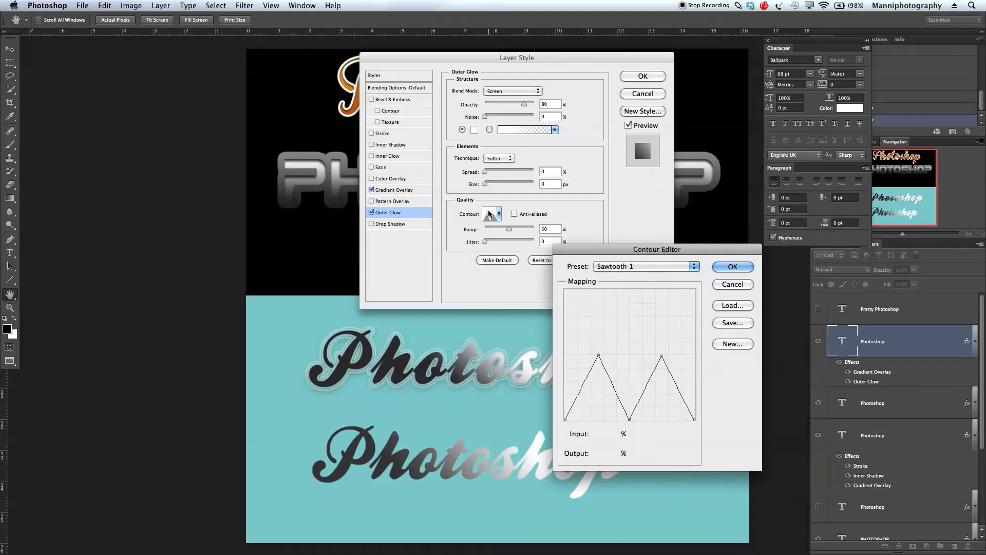
left_click(749, 283)
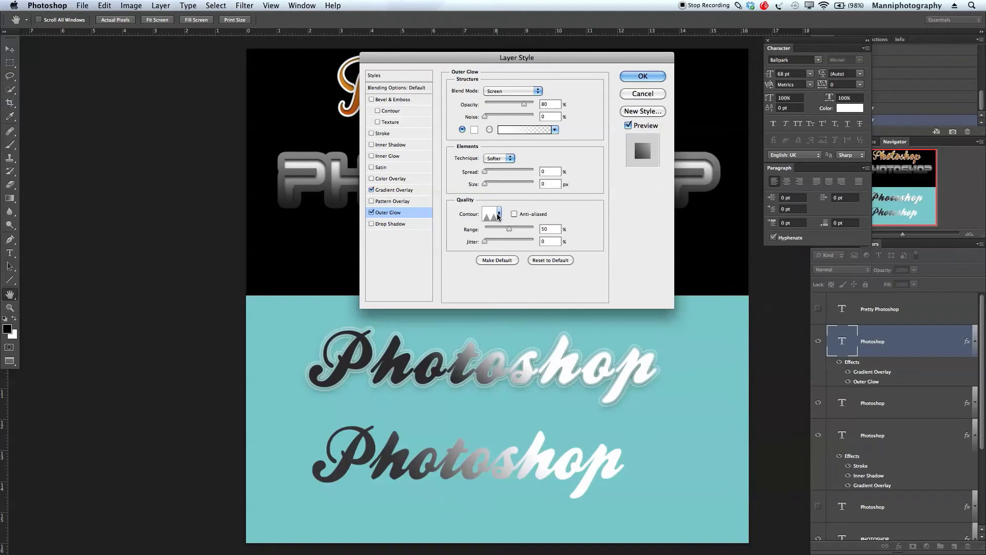
left_click(498, 214)
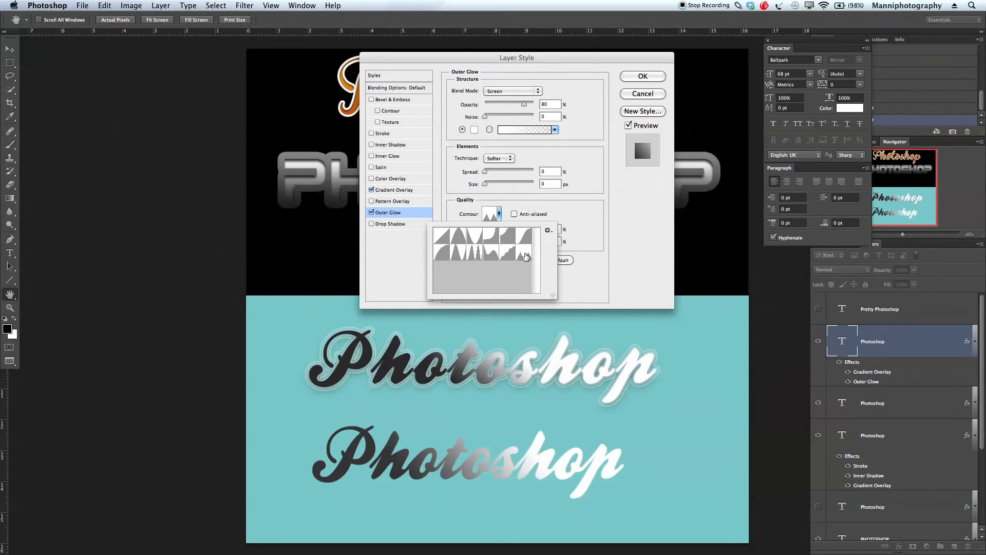
double_click(522, 252)
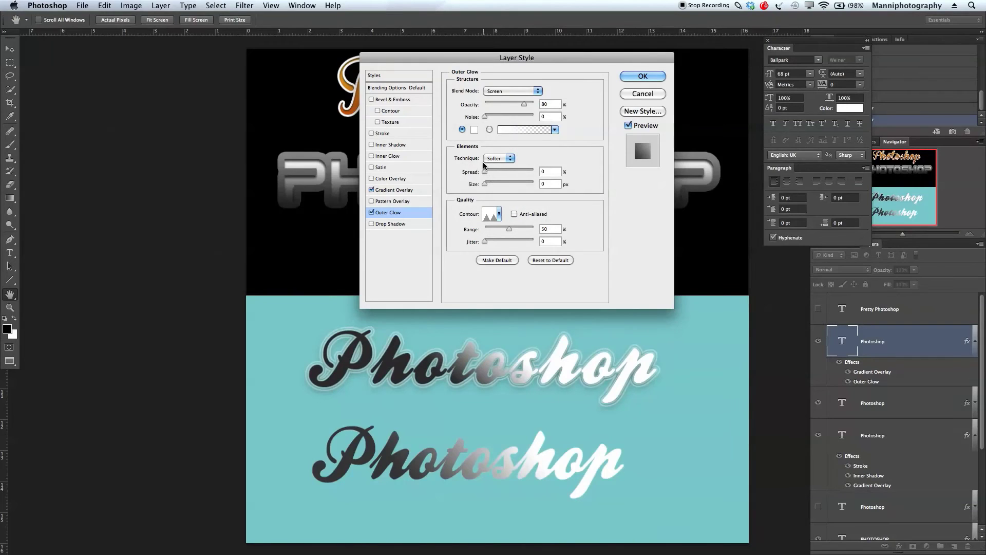
Set the glow to Precise technique, 2% spread and 21 px size, then apply the styles
left_click(489, 158)
left_click(504, 165)
left_click_drag(485, 173, 491, 183)
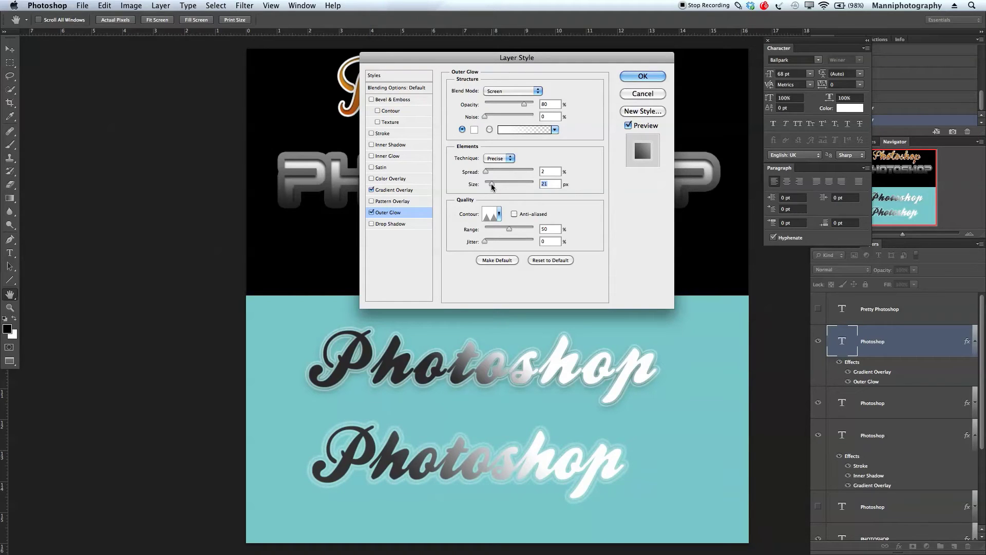
left_click_drag(491, 183, 493, 185)
left_click(638, 77)
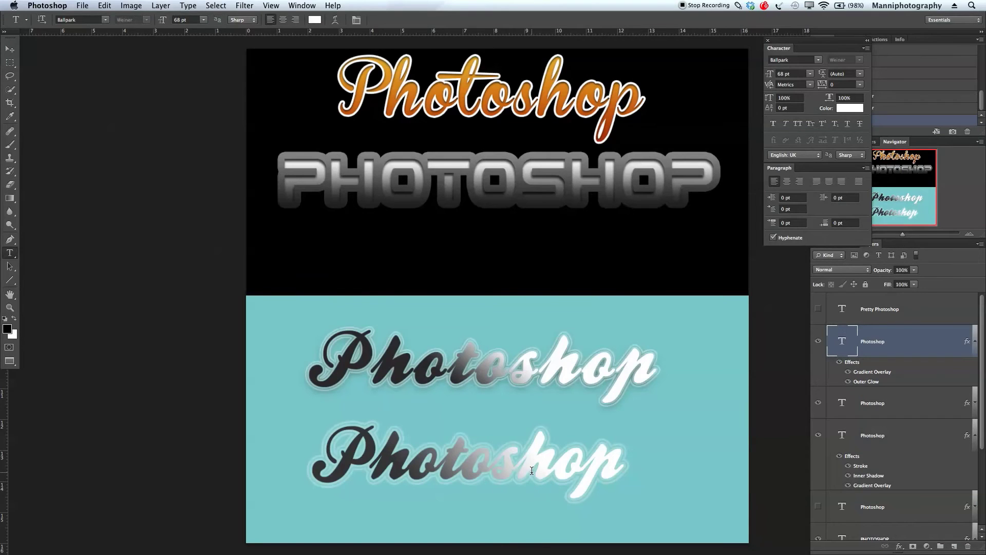
Hide the lower script Photoshop layer and reveal the Pretty Photoshop text layer
key("v")
left_click_drag(539, 460, 517, 447)
left_click(818, 309)
left_click(818, 341)
left_click_drag(875, 334, 869, 391)
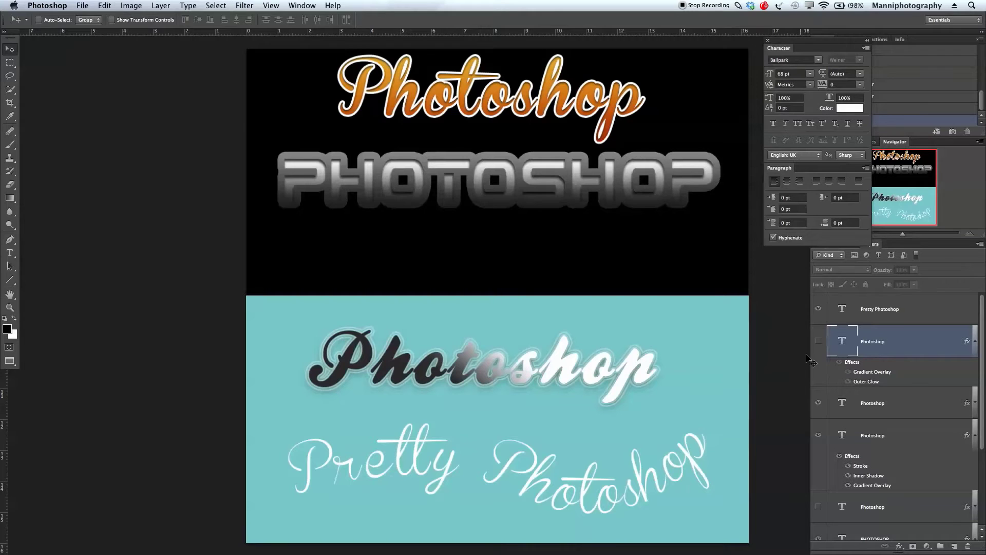
Move Pretty Photoshop up into the teal area and hide the remaining dark script Photoshop layer
left_click(921, 311)
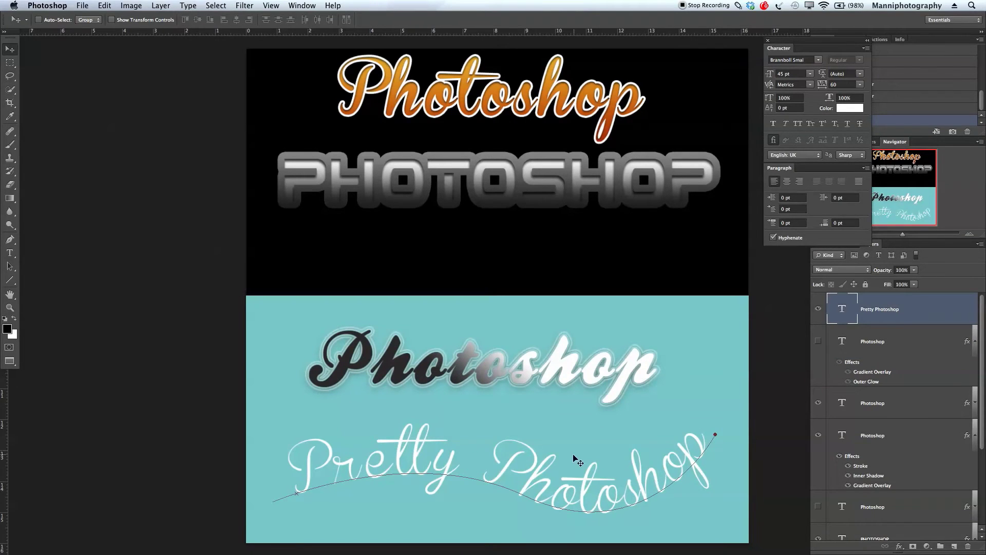
left_click_drag(579, 446, 575, 348)
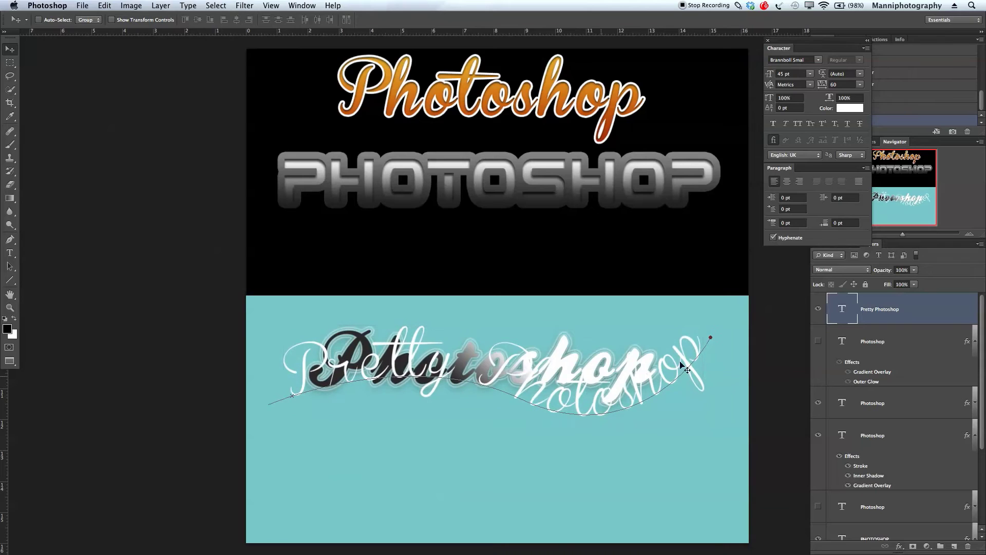
left_click(820, 405)
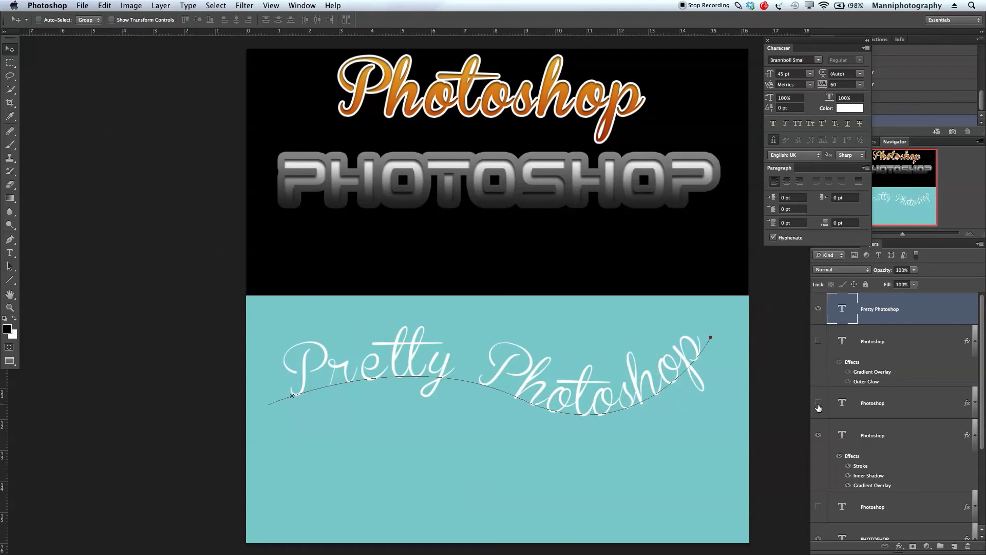
left_click(917, 409)
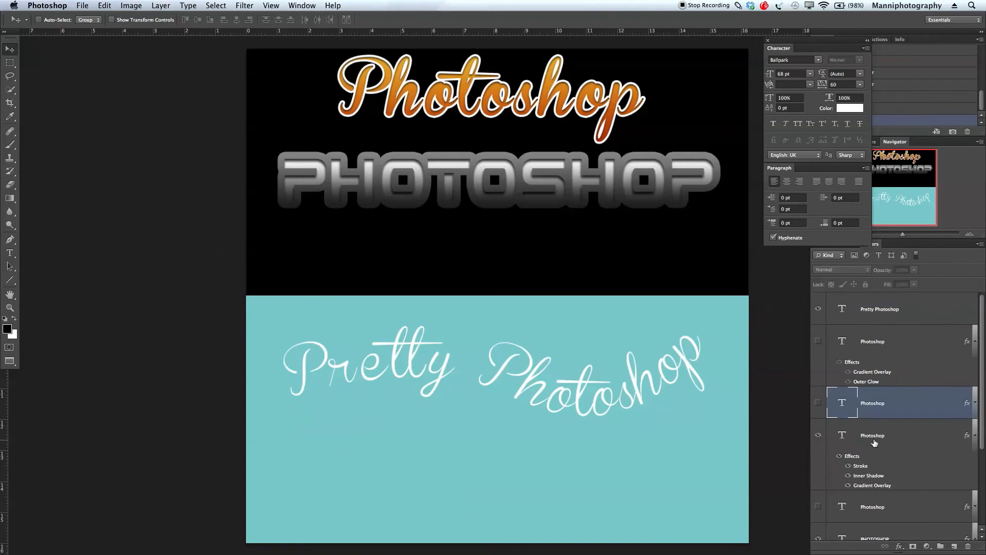
left_click(886, 317)
left_click_drag(594, 381, 591, 361)
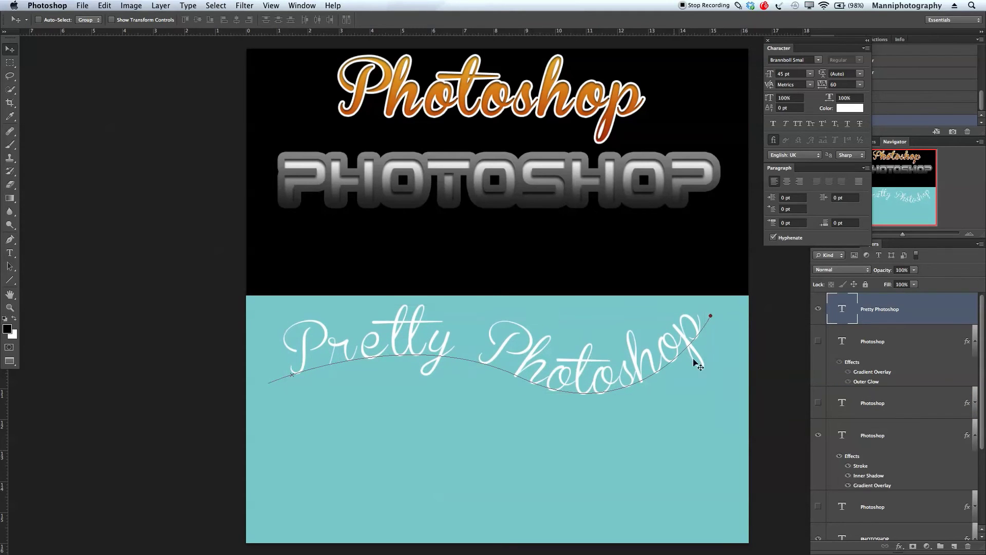
left_click(904, 343)
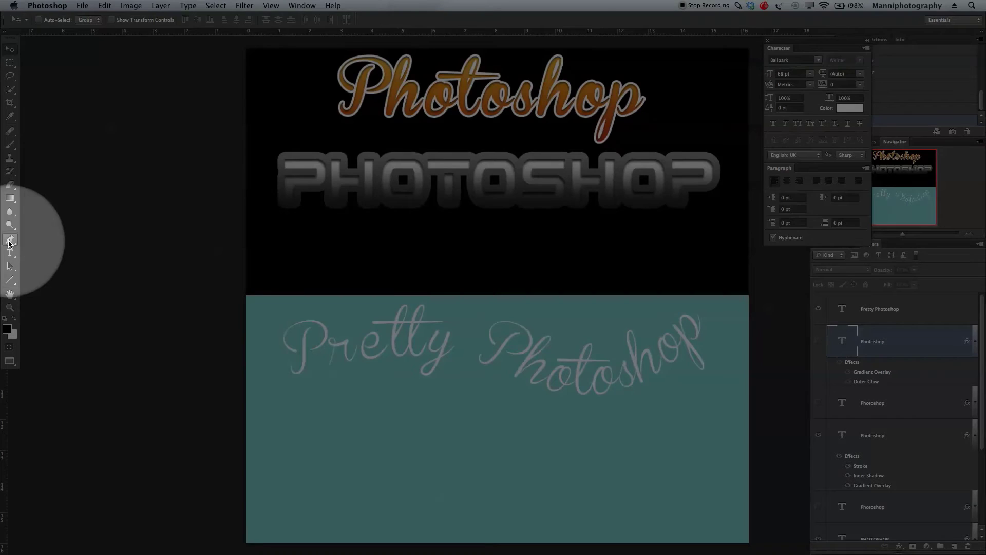
left_click(10, 239)
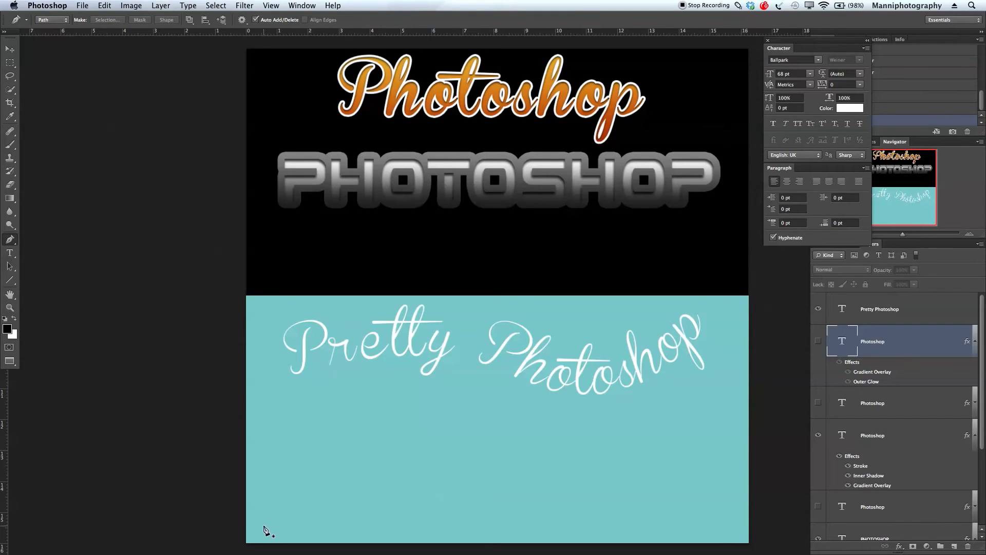
Draw a three-point S-shaped open path across the lower teal area with the Pen tool
left_click(263, 525)
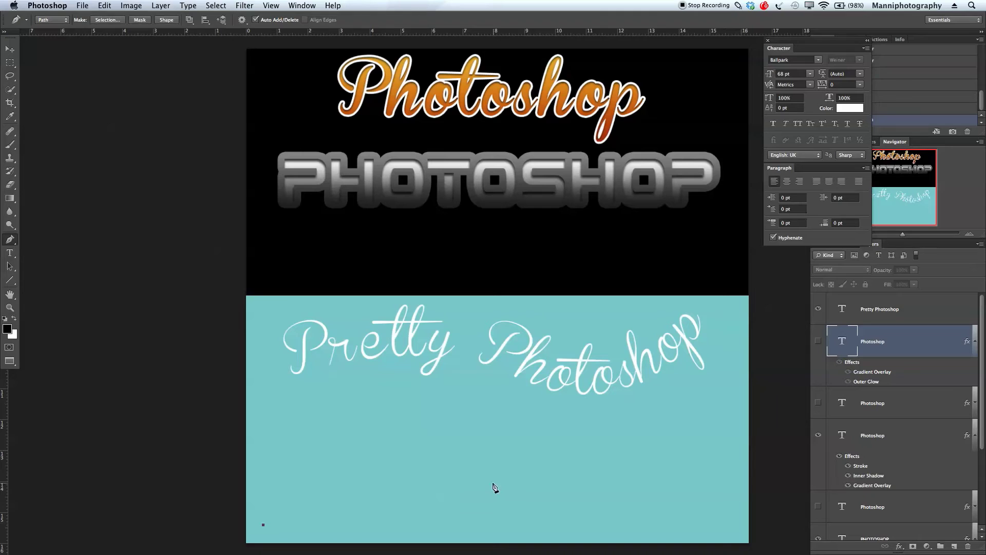
left_click_drag(499, 491, 624, 538)
left_click_drag(737, 428, 749, 371)
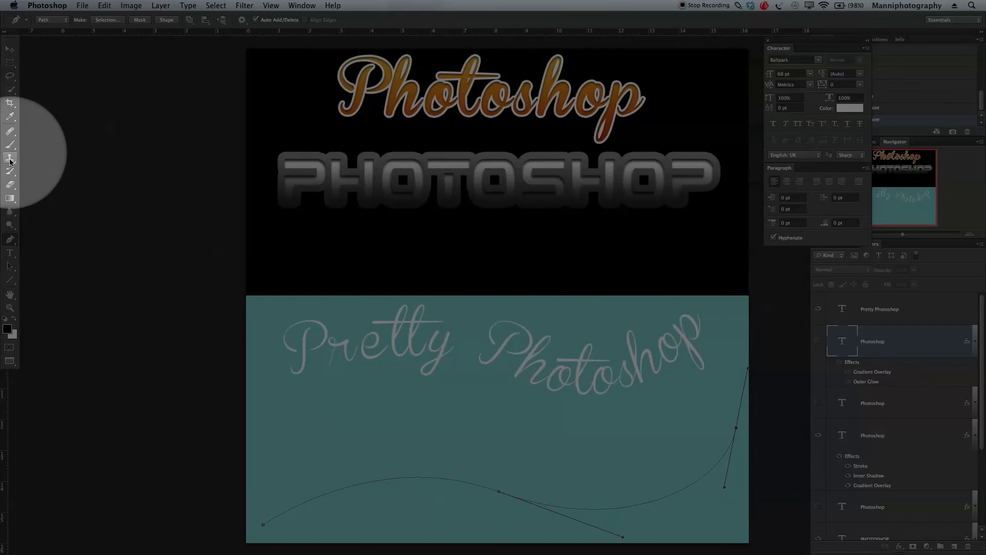
left_click(9, 253)
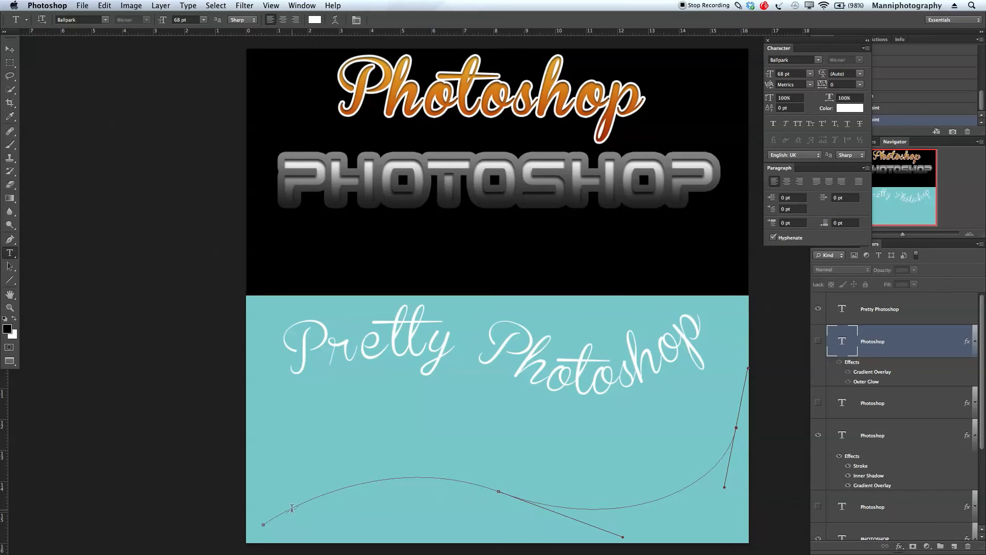
Type 'Pretty Photoshop' along the wavy path and shrink it from 68 pt to 59 pt
left_click(291, 508)
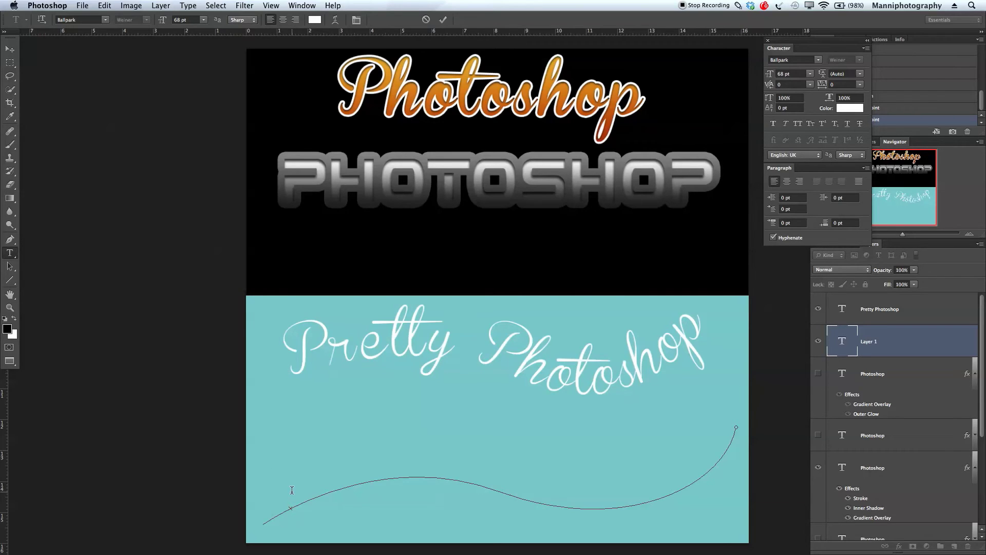
type("P")
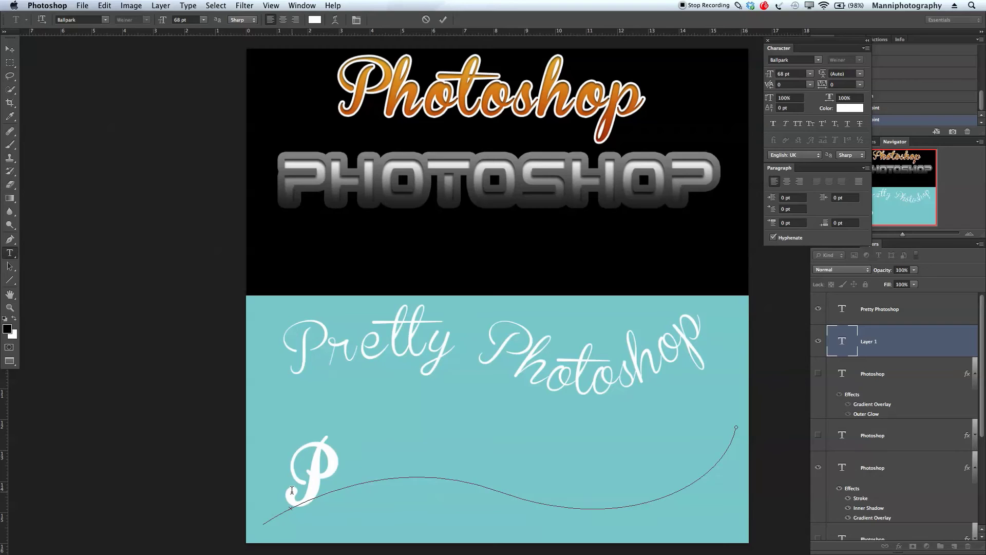
type("retty ")
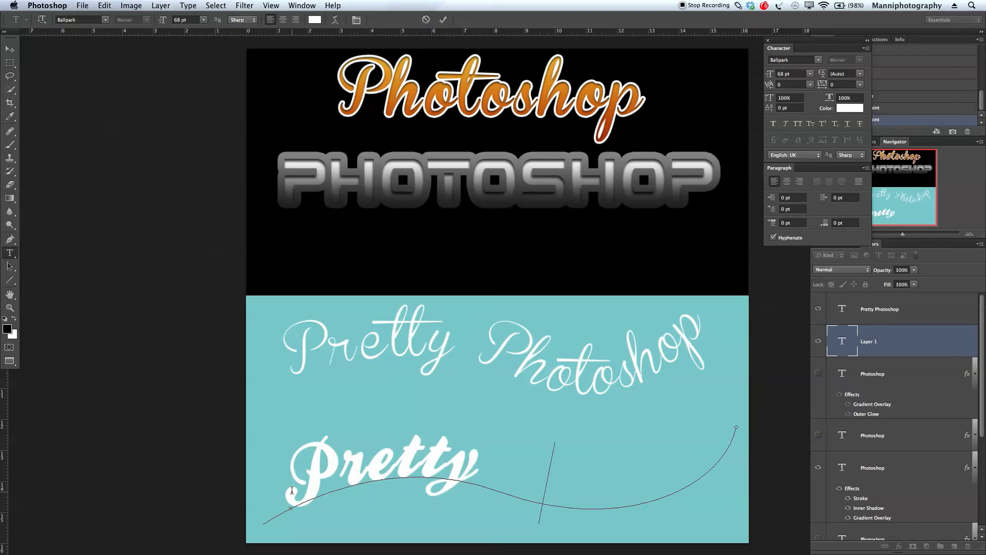
type("Photoshop")
key("super")
key("super+a")
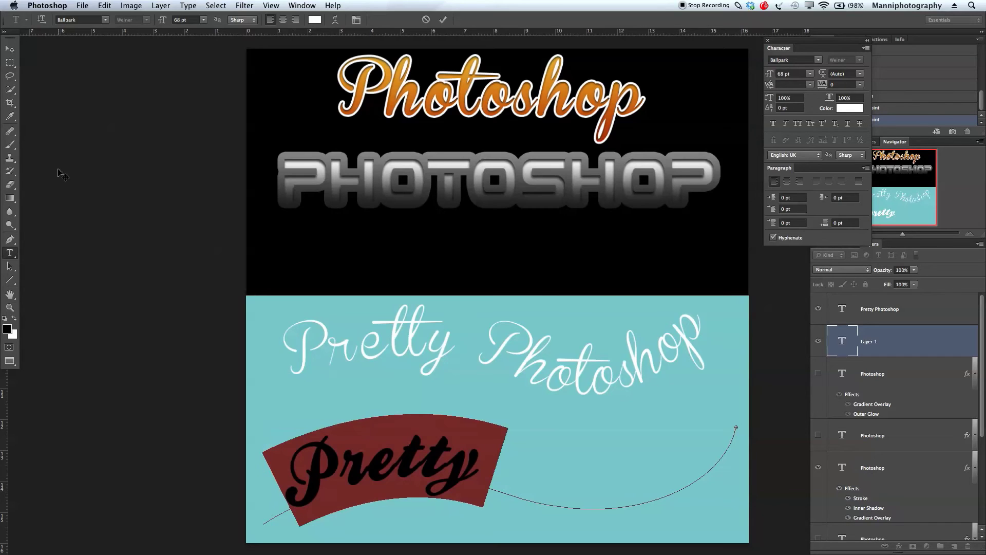
left_click_drag(163, 22, 162, 23)
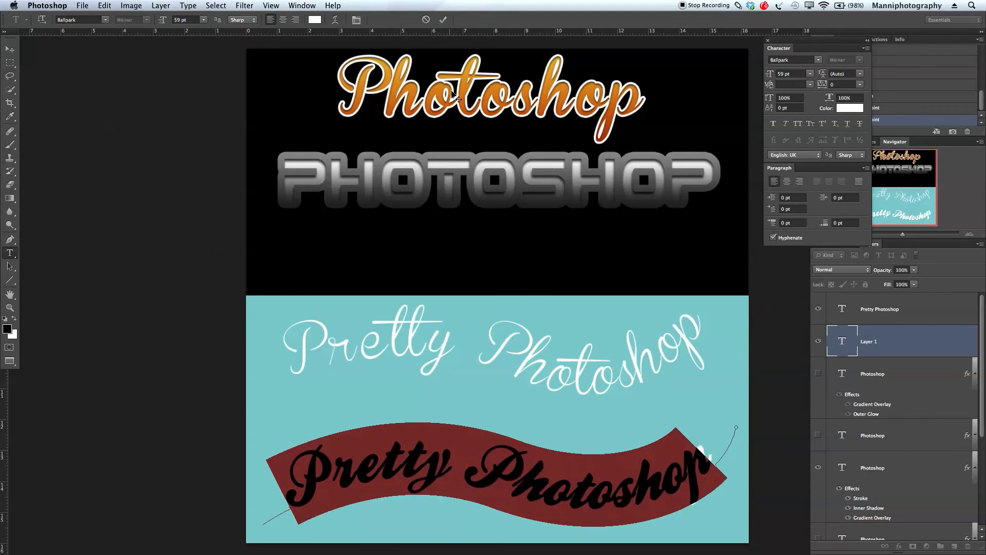
Commit the path text, check the upper text's Brannboll Smal 45 pt font, then select the lower text
left_click(443, 20)
left_click(433, 337)
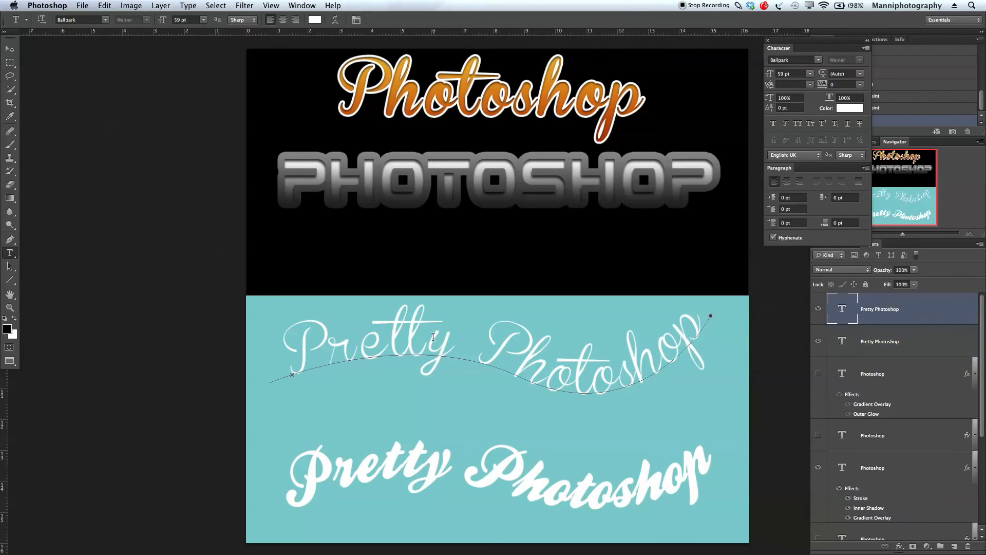
left_click(433, 337)
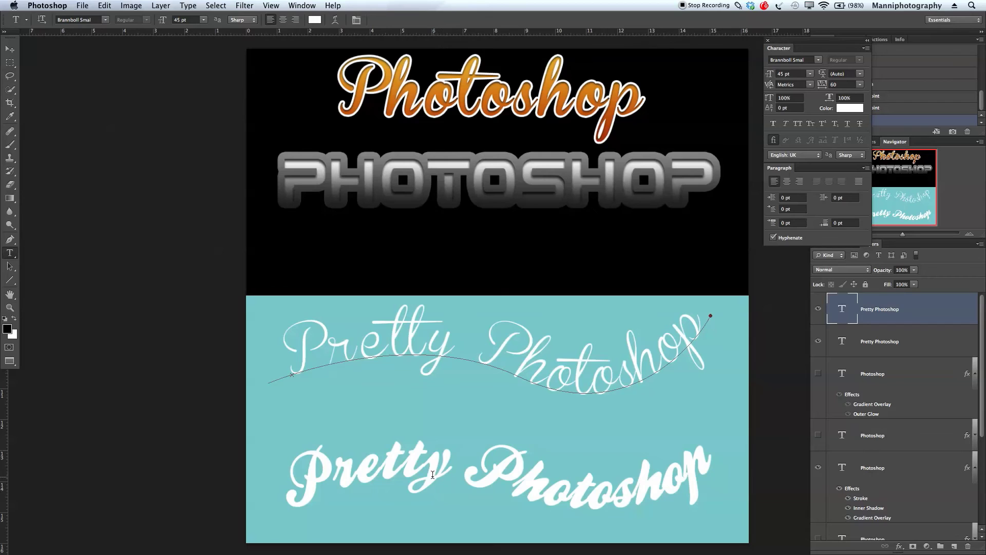
left_click(432, 474)
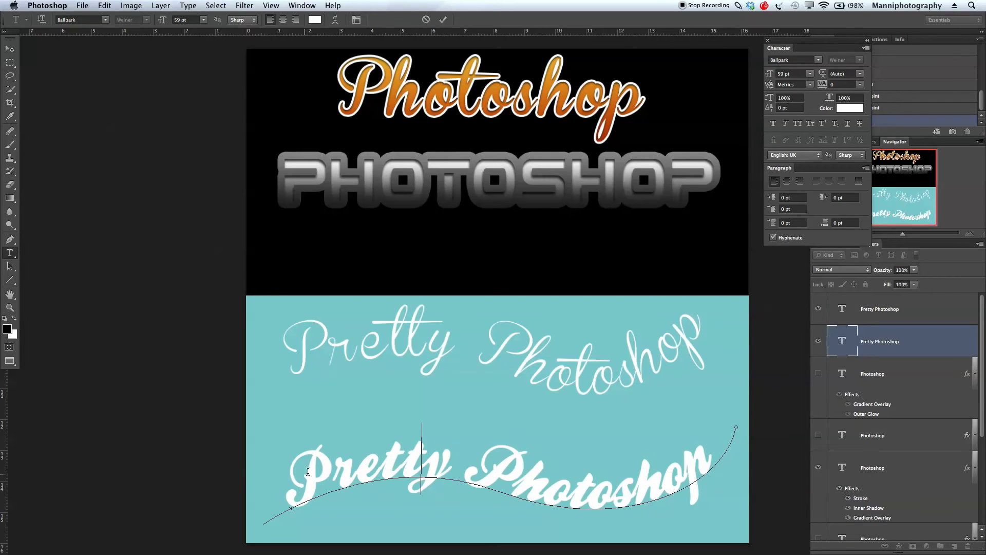
key("super+a")
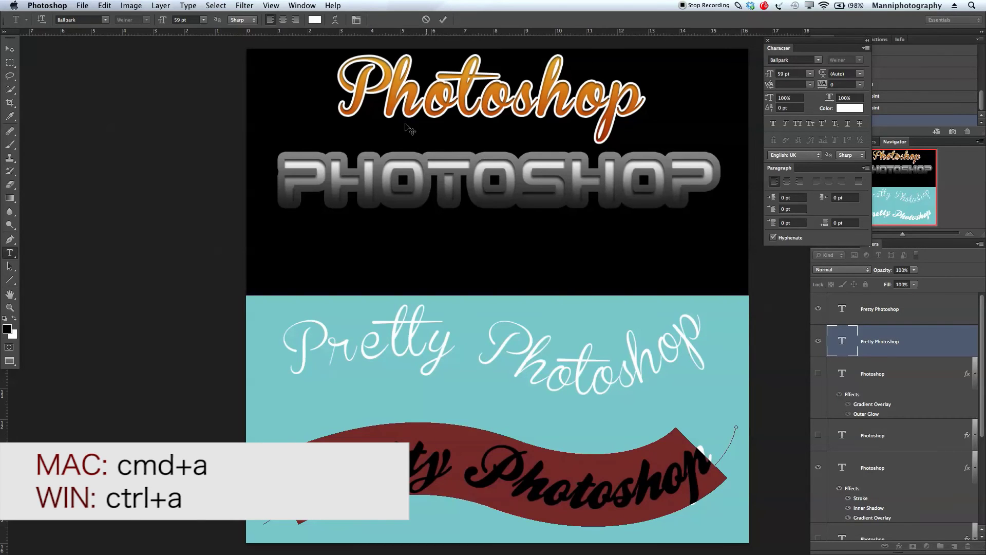
Set the lower curved 'Pretty Photoshop' to Brannboll Smal at 47 pt and commit the change
left_click(105, 19)
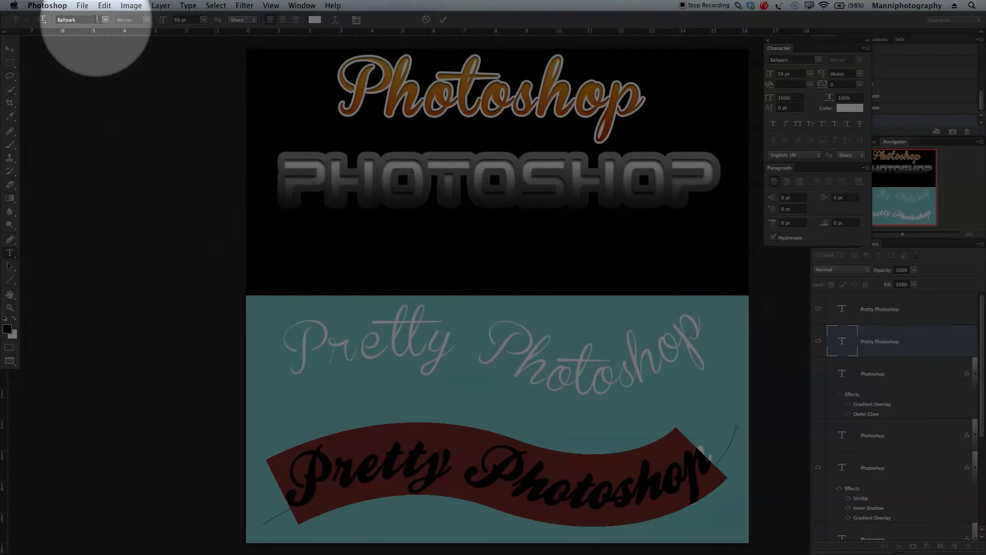
scroll(115, 47, "up", 3)
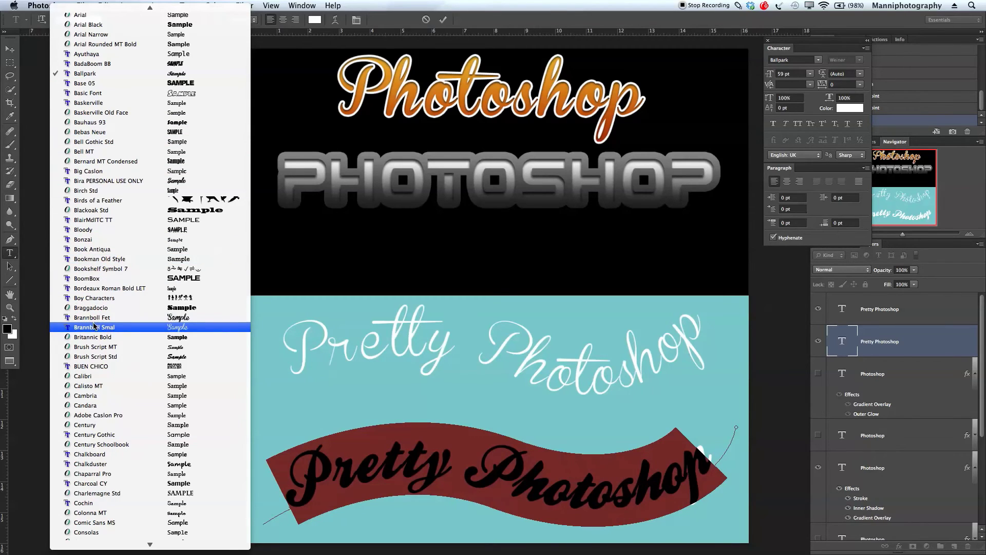
left_click(114, 330)
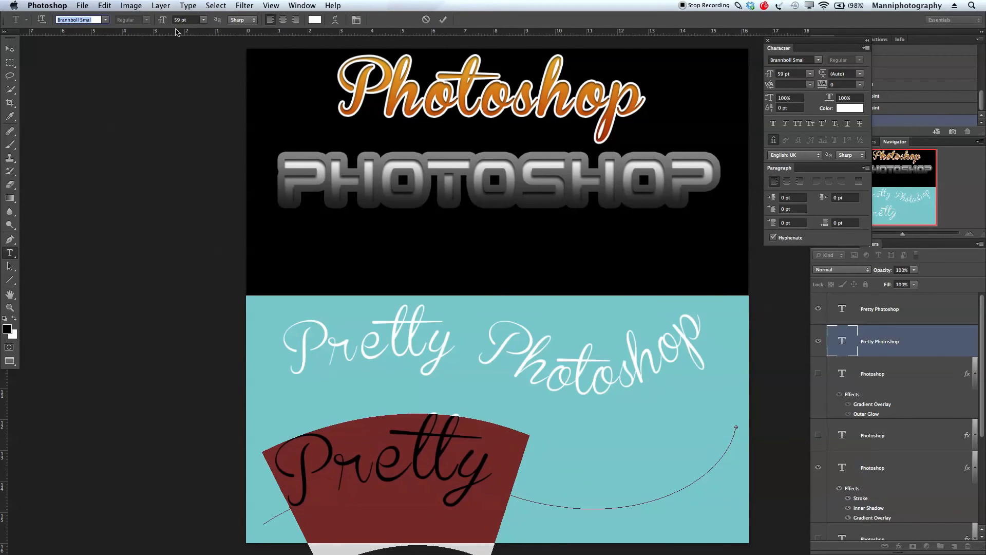
left_click_drag(163, 23, 167, 23)
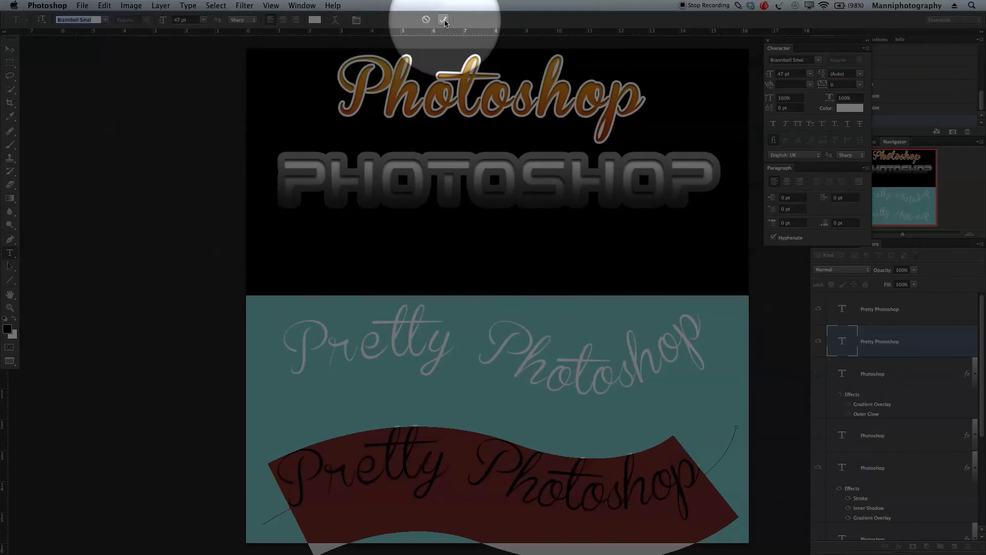
left_click(442, 20)
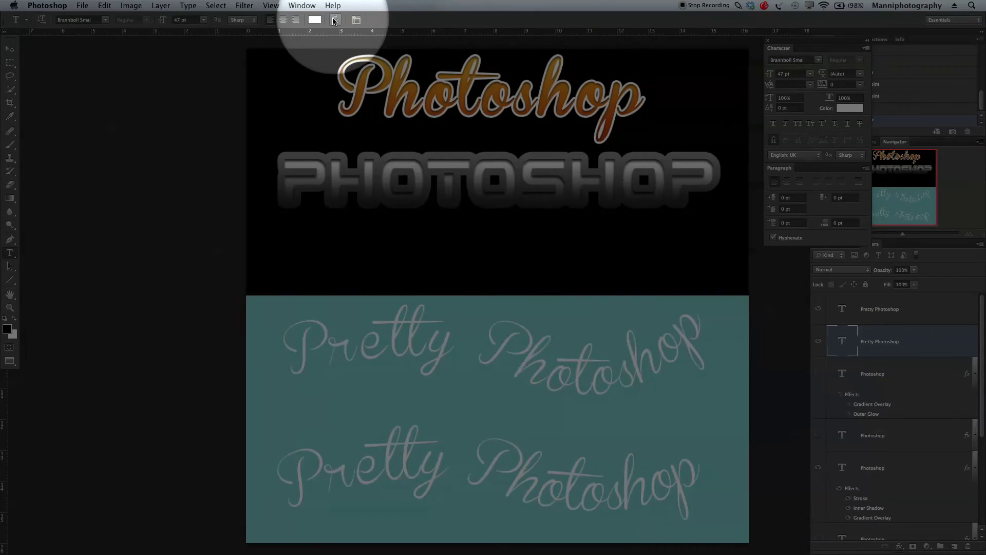
Leave the warp settings unchanged, hide the duplicate 'Pretty Photoshop', and move the original lower
left_click(335, 20)
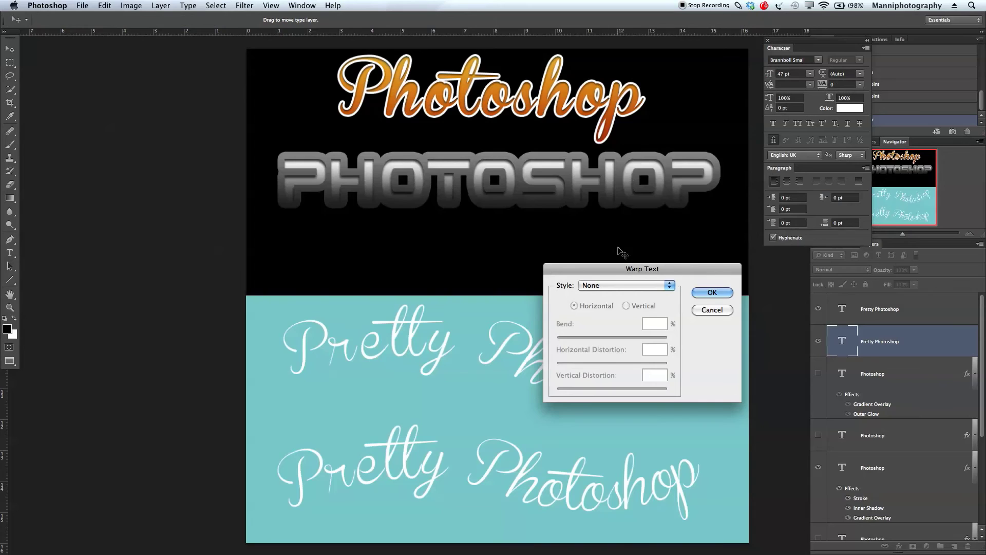
left_click_drag(622, 269, 604, 75)
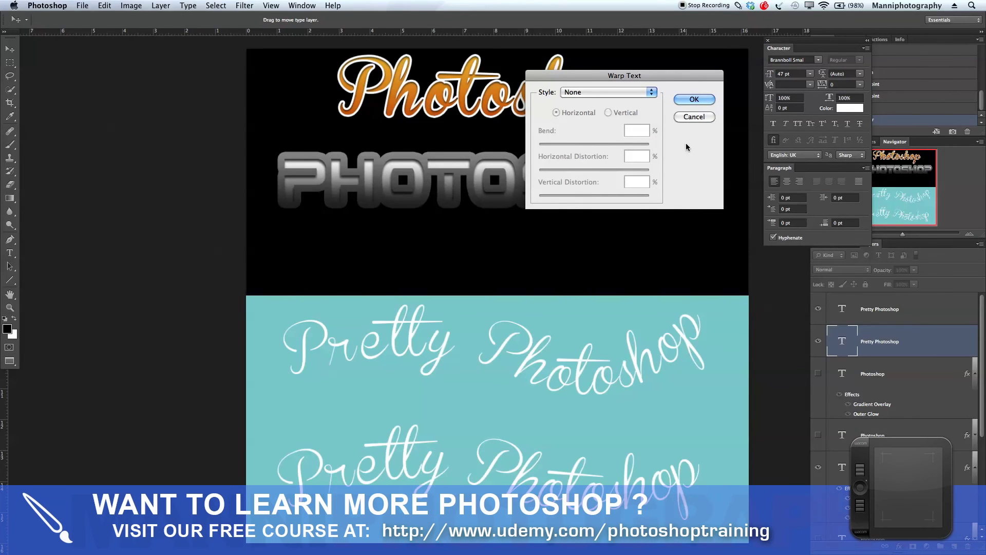
key("Escape")
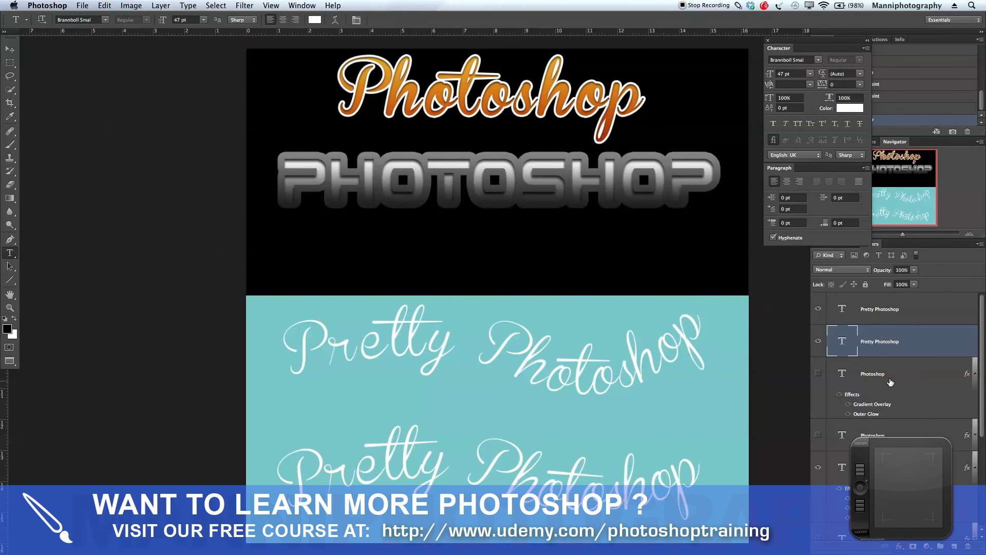
left_click(819, 341)
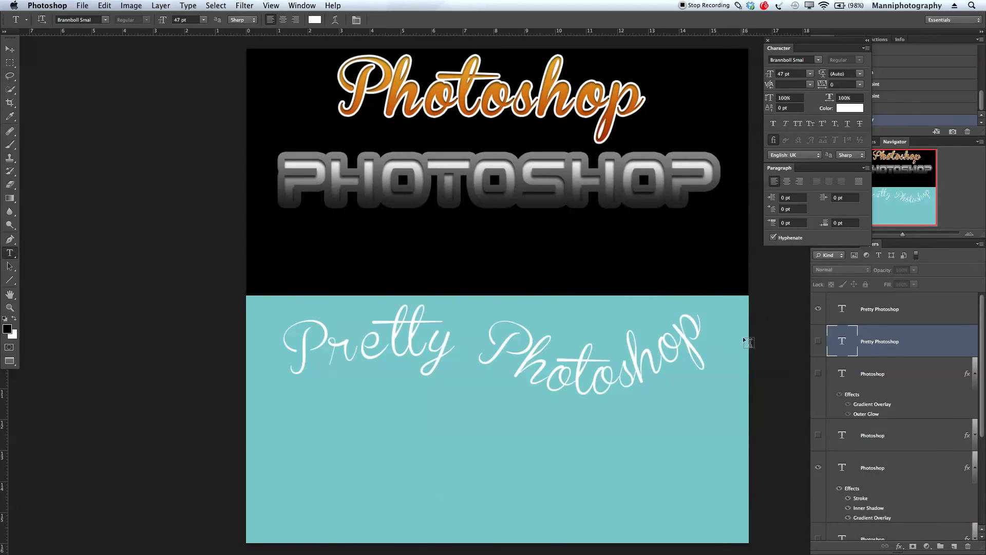
left_click(882, 316)
key("v")
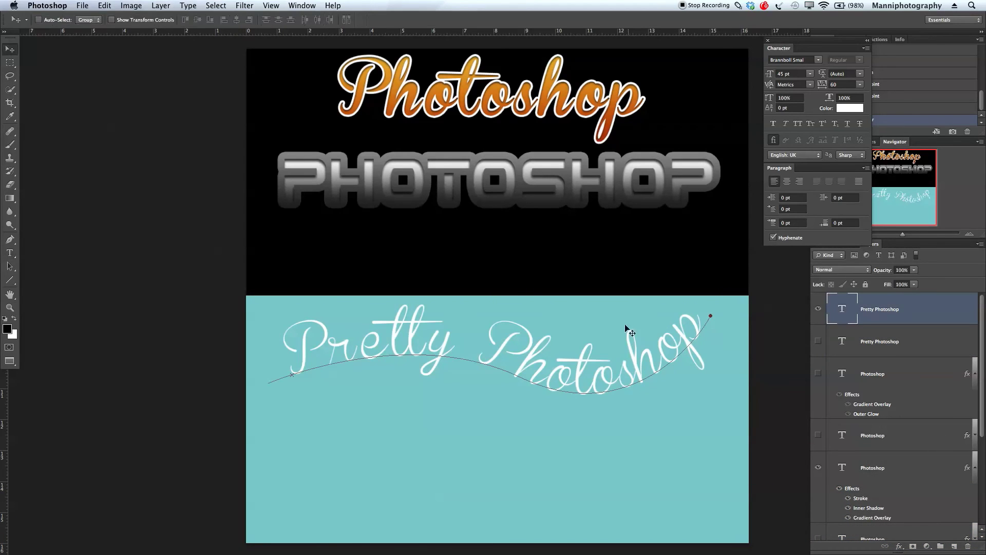
left_click_drag(566, 388, 566, 509)
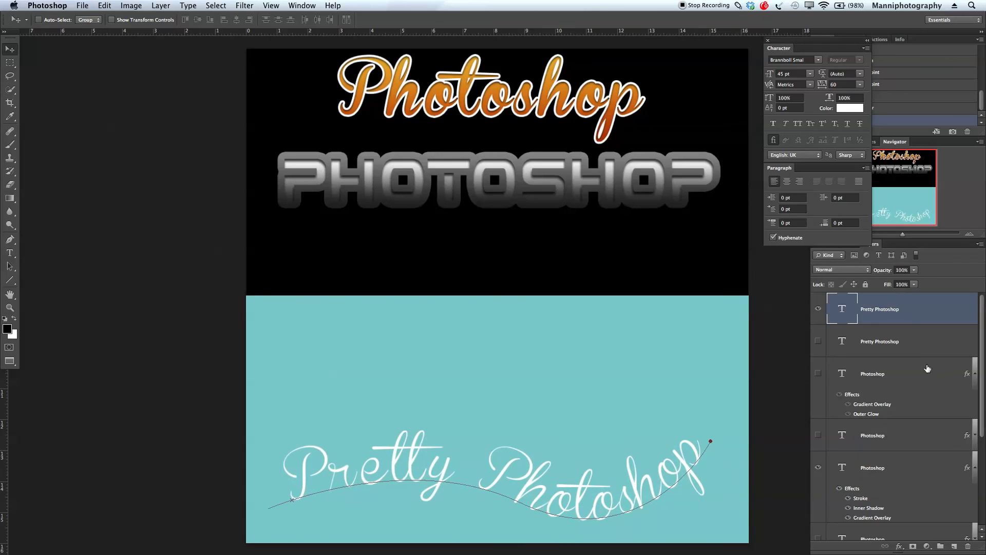
Show the gradient glowing 'Photoshop' layer and drag it up above the curved text
left_click(872, 375)
left_click(818, 374)
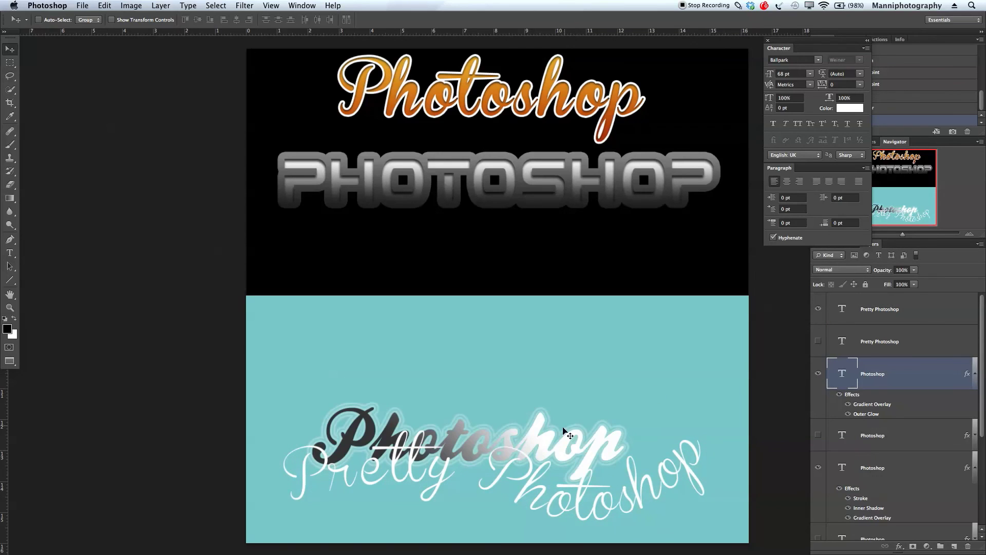
left_click_drag(564, 431, 573, 359)
scroll(983, 402, "down", 1)
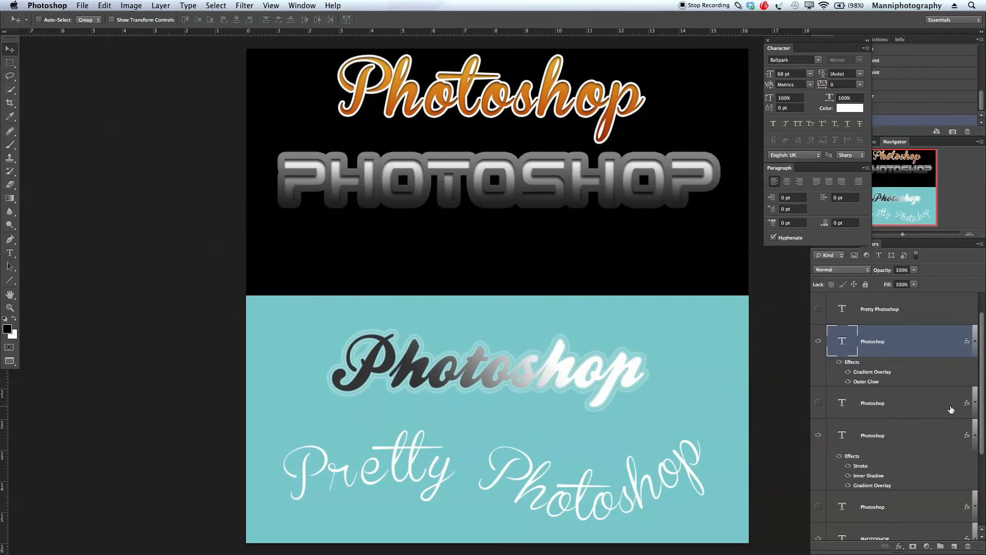
Move the chrome all-caps 'PHOTOSHOP' text lower in the black area
key("t")
left_click(573, 180)
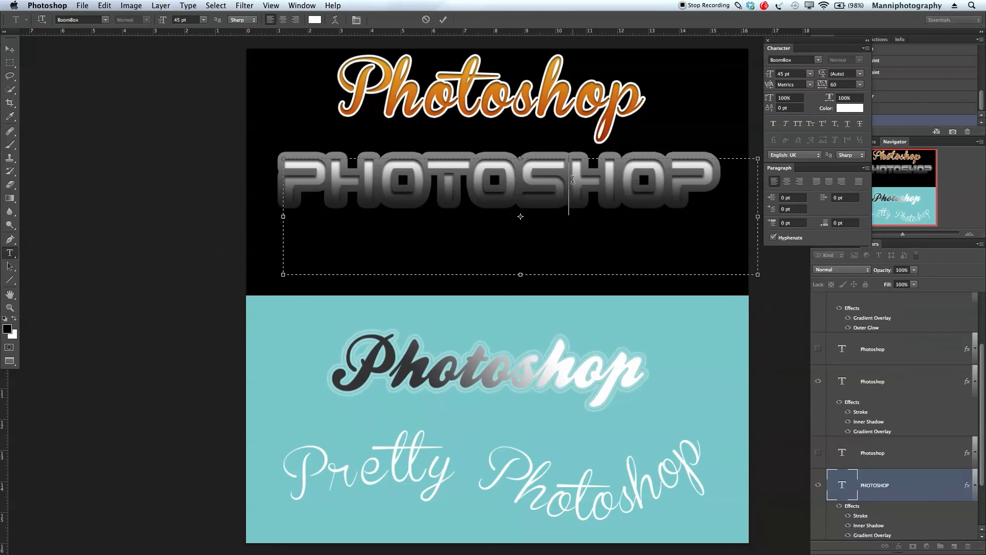
key("Escape")
left_click_drag(566, 214, 565, 252)
Move the orange script 'Photoshop' down slightly
key("v")
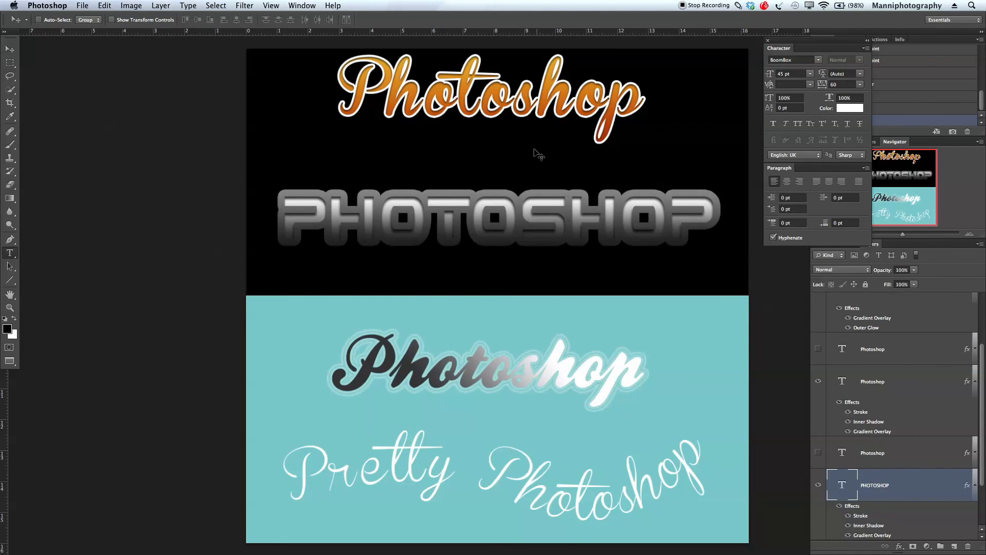
left_click(536, 152, "super")
left_click_drag(549, 105, 550, 125)
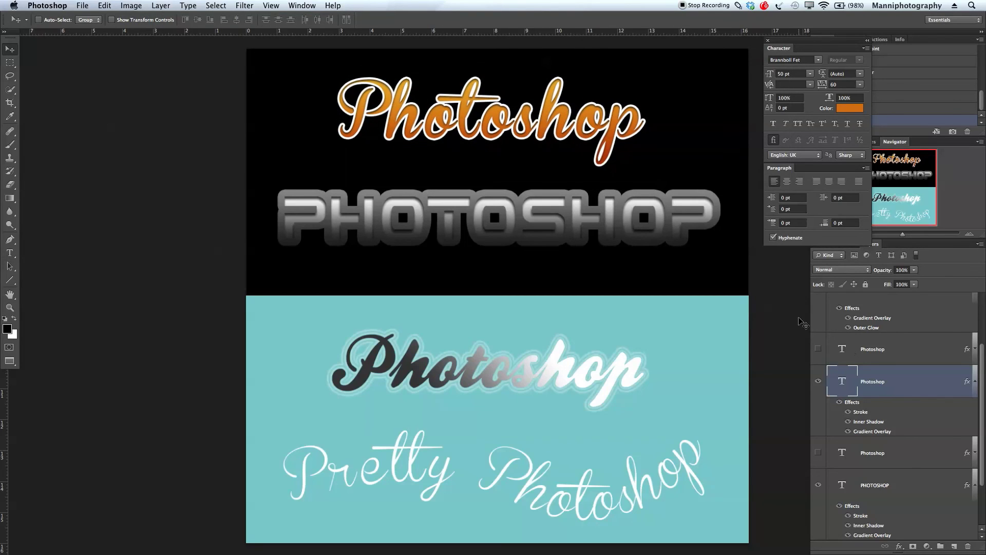